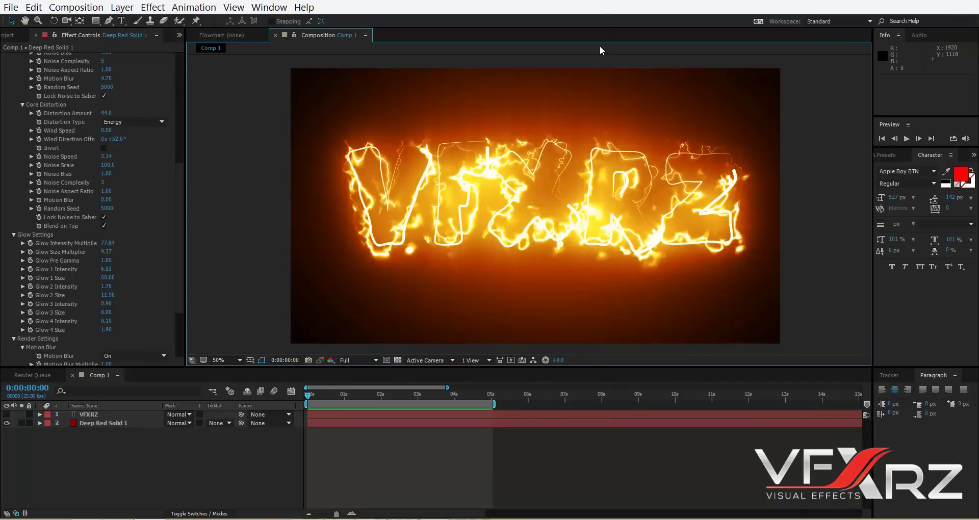
Examine the finished Comp 1 fire text, its Saber settings and playback, plus the Video Copilot Saber plug-in page in the browser
{"action": "left_click_drag", "start_coordinate": [179, 199], "coordinate": [178, 91]}
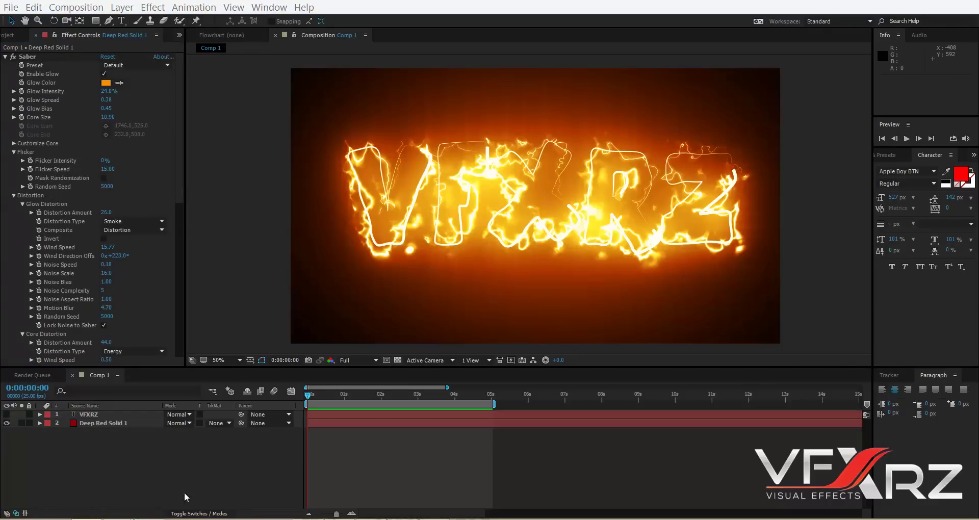
{"action": "key", "text": "alt+Tab"}
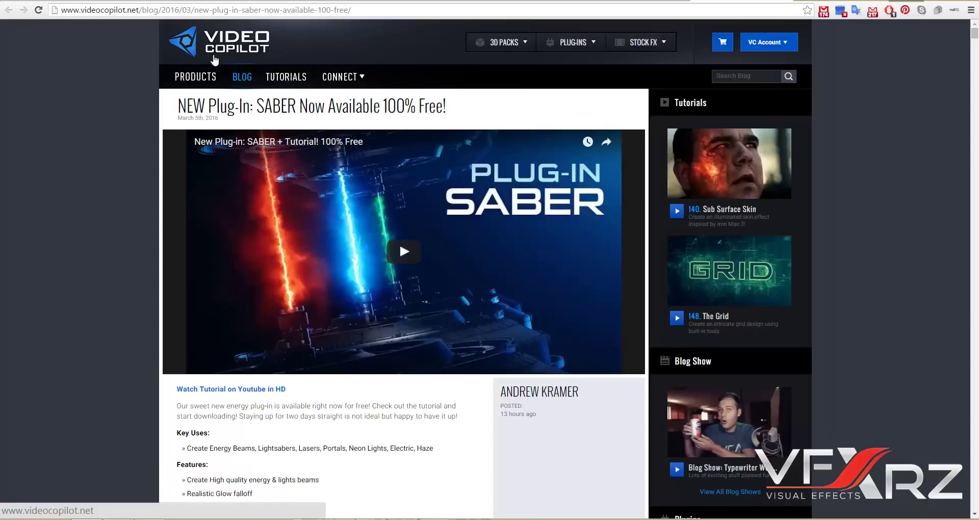
{"action": "scroll", "coordinate": [75, 256], "scroll_direction": "down", "scroll_amount": 5}
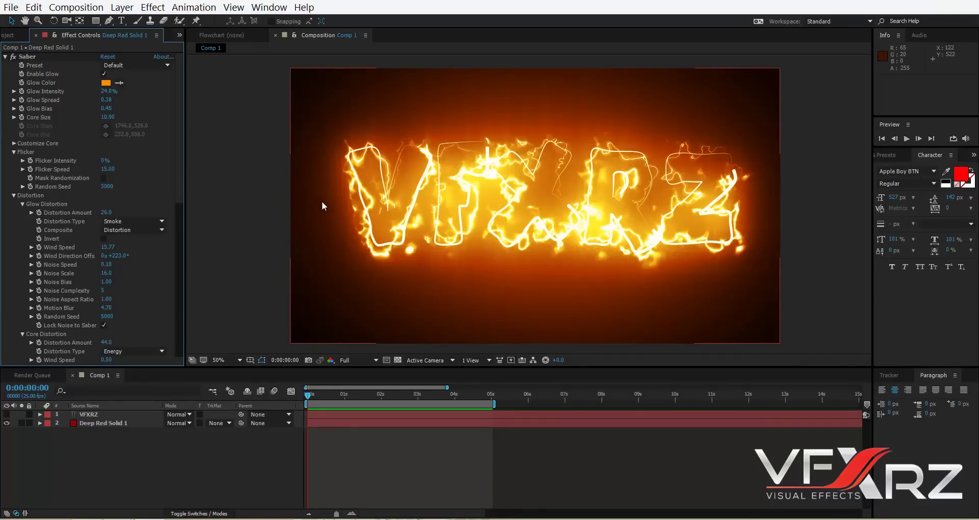
{"action": "key", "text": "space"}
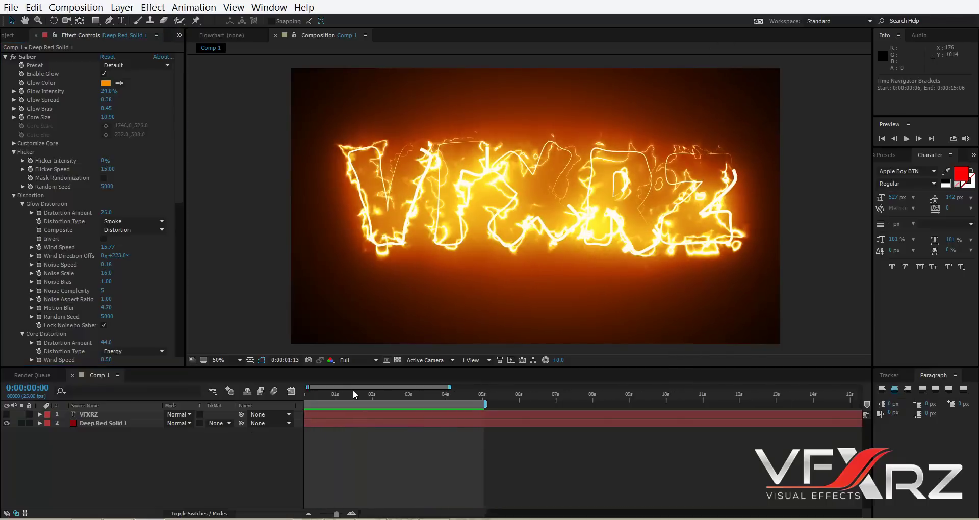
{"action": "key", "text": "space"}
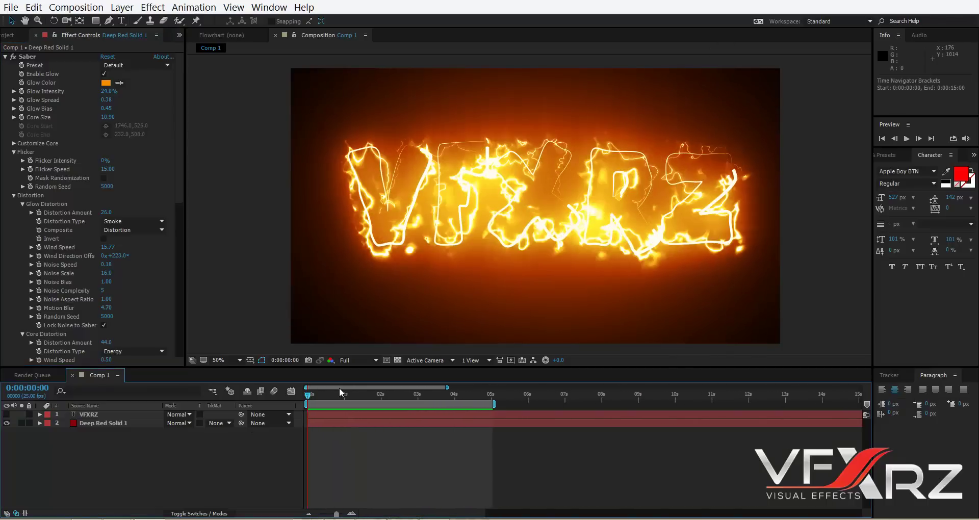
Create a new 1920 x 1080 composition with the HDTV 1080 25 preset and a duration of 0:01:00:00
{"action": "left_click", "coordinate": [7, 35]}
{"action": "left_click", "coordinate": [32, 361]}
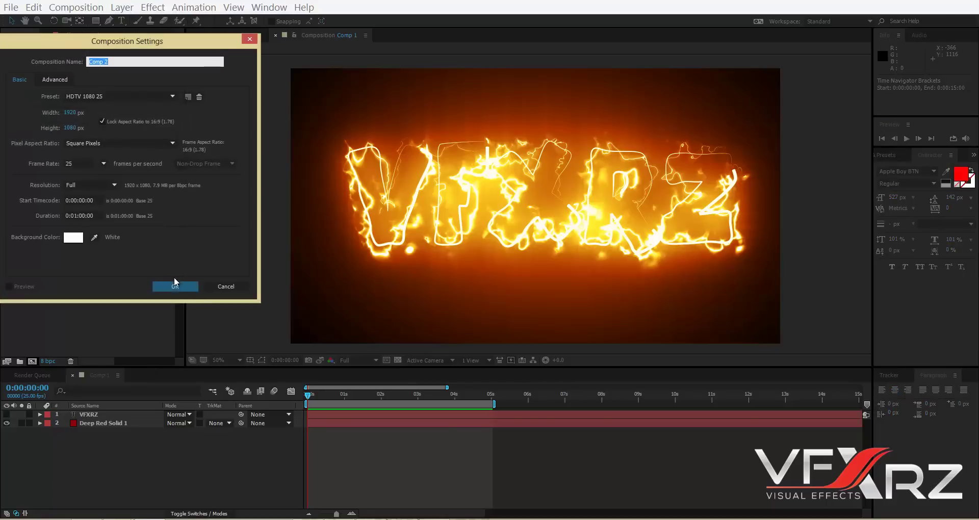
{"action": "left_click", "coordinate": [175, 285]}
Add a 1920 x 1080 deep red solid to the new composition and apply the Video Copilot Saber effect to it
{"action": "right_click", "coordinate": [203, 339]}
{"action": "mouse_move", "coordinate": [263, 346]}
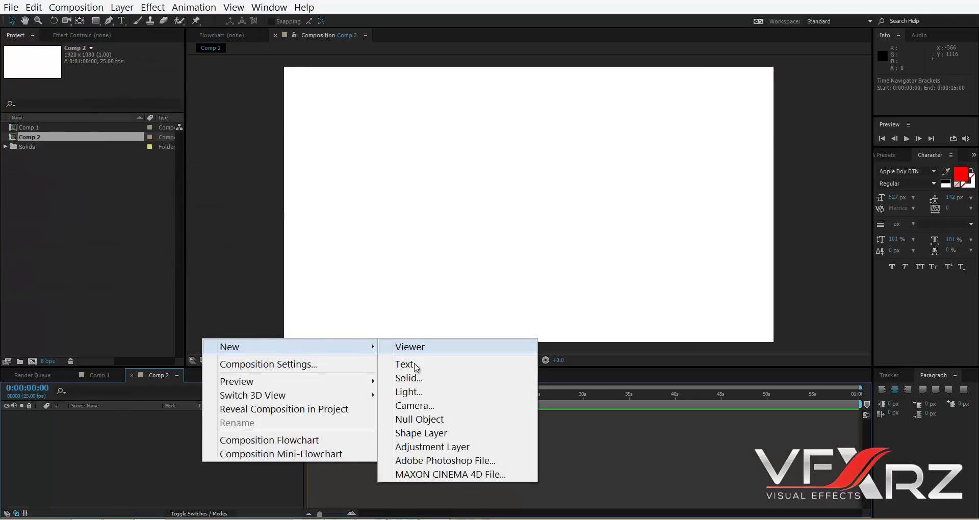
{"action": "left_click", "coordinate": [414, 377]}
{"action": "left_click", "coordinate": [554, 351]}
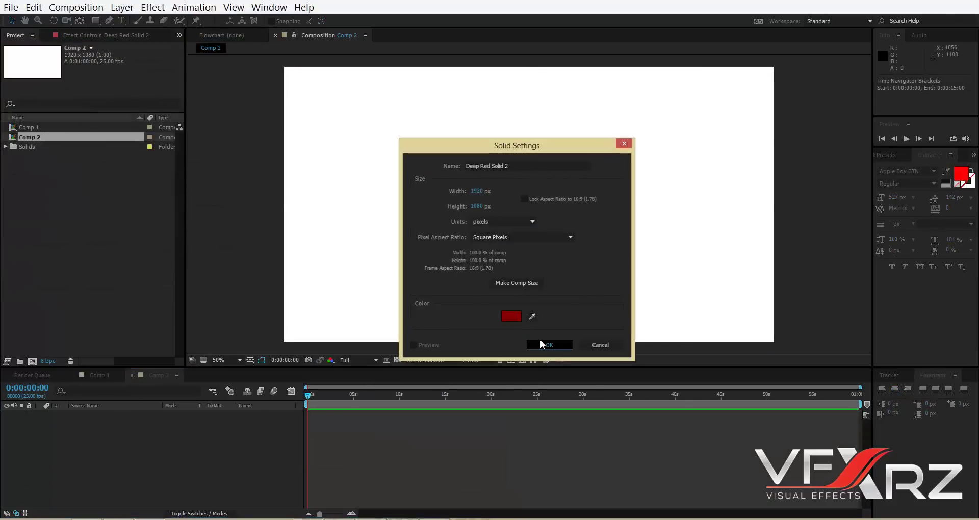
{"action": "left_click", "coordinate": [158, 11]}
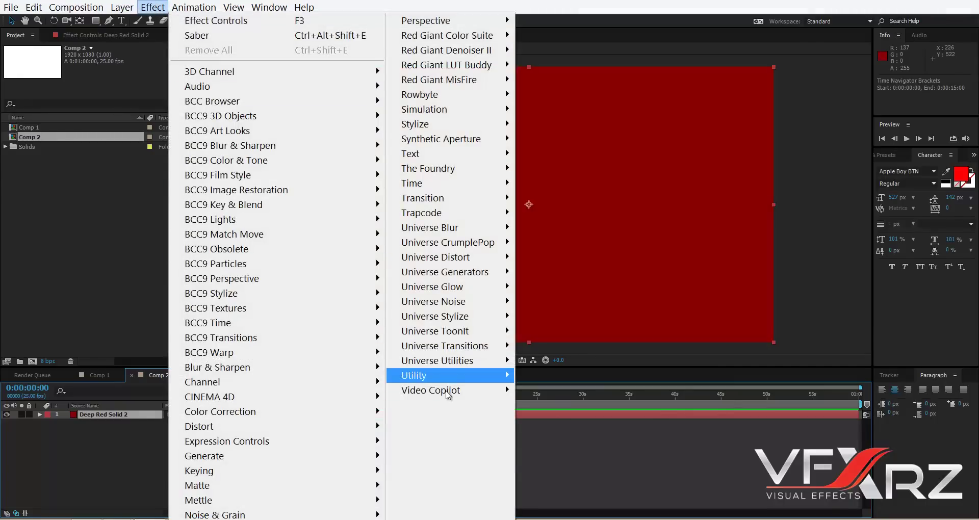
{"action": "mouse_move", "coordinate": [440, 394]}
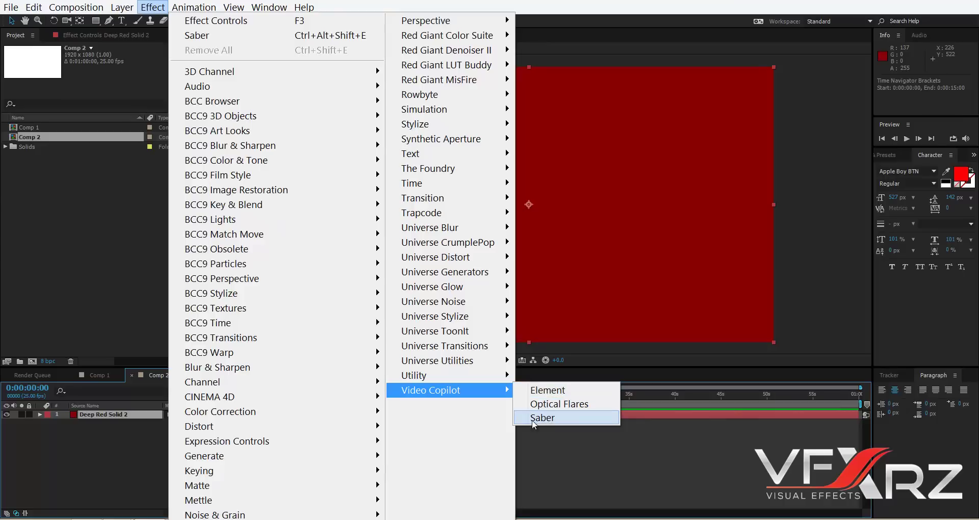
{"action": "left_click", "coordinate": [565, 419]}
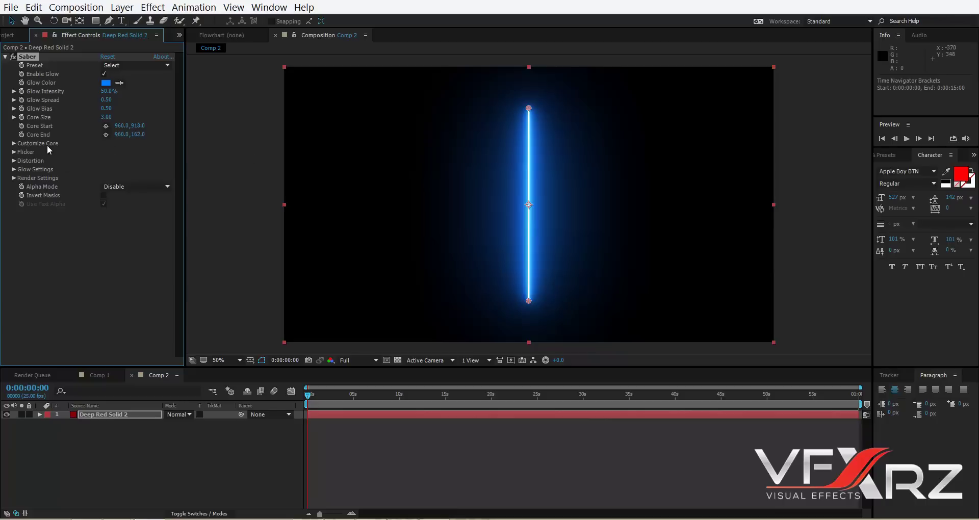
Review the Saber effect's core type options in Customize Core and set the core type to Layer Masks
{"action": "left_click", "coordinate": [14, 144]}
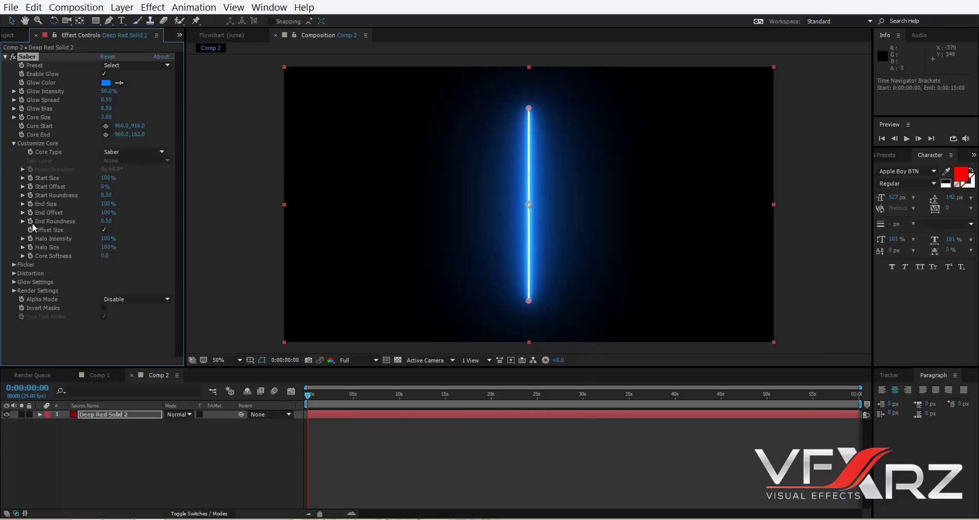
{"action": "left_click", "coordinate": [131, 151]}
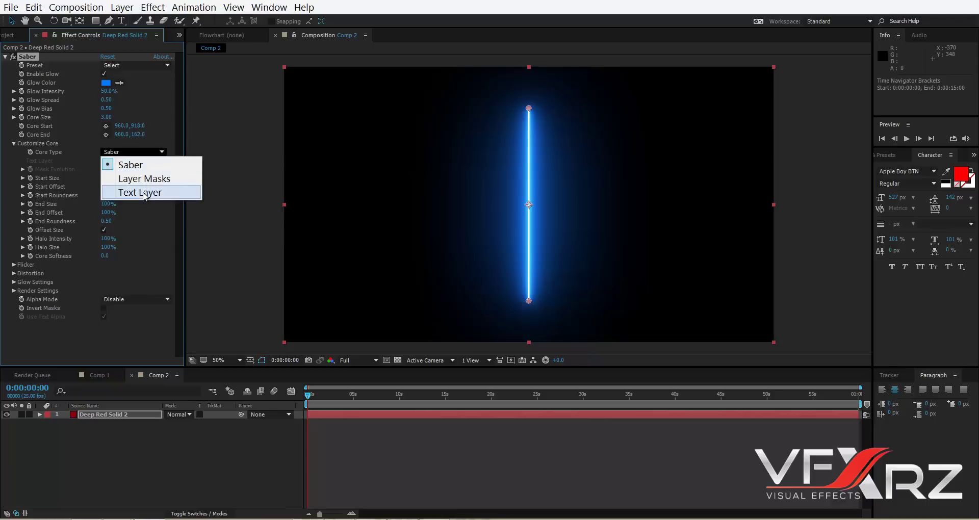
{"action": "left_click", "coordinate": [123, 165]}
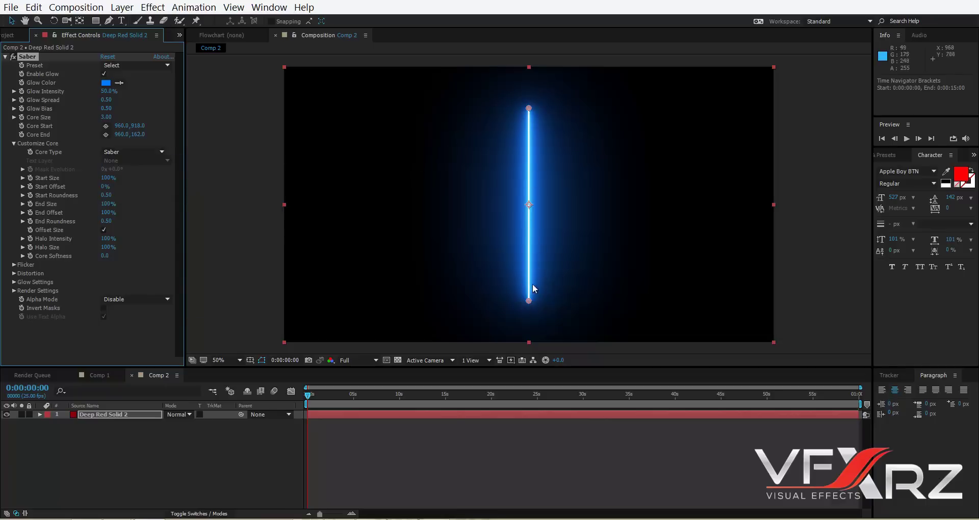
{"action": "left_click", "coordinate": [134, 152]}
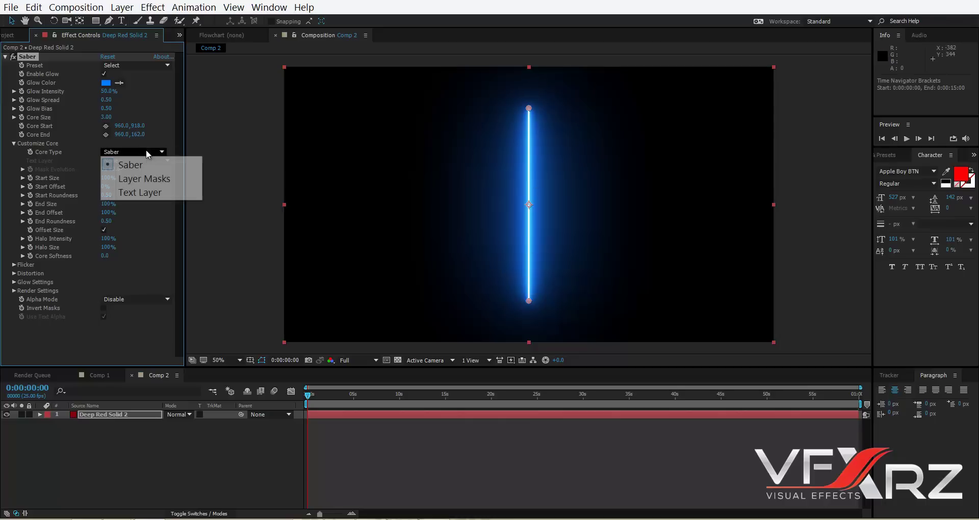
{"action": "left_click", "coordinate": [162, 178]}
Draw an open zigzag mask on the red solid with the Pen tool, continuing it up the frame's right side and back along the top
{"action": "left_click", "coordinate": [108, 20]}
{"action": "left_click", "coordinate": [110, 413]}
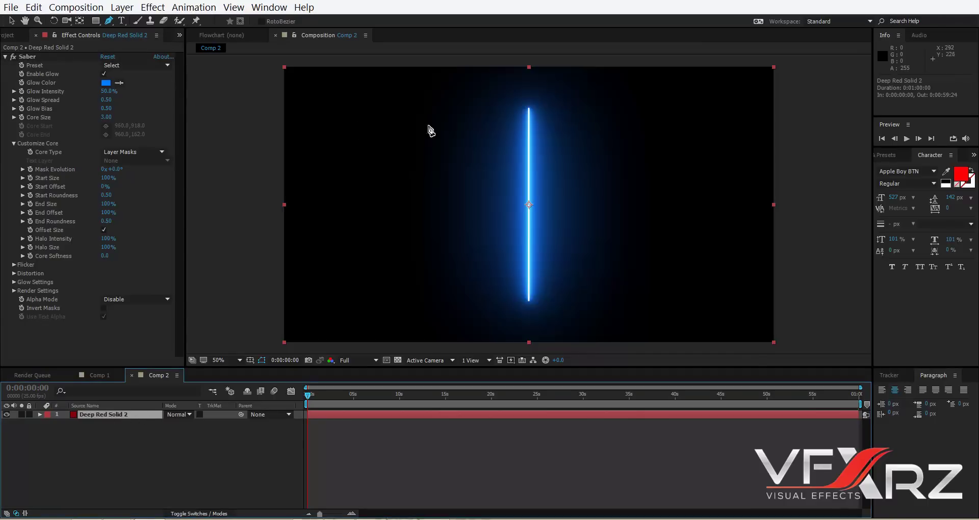
{"action": "left_click", "coordinate": [326, 140]}
{"action": "left_click", "coordinate": [398, 272]}
{"action": "left_click", "coordinate": [421, 143]}
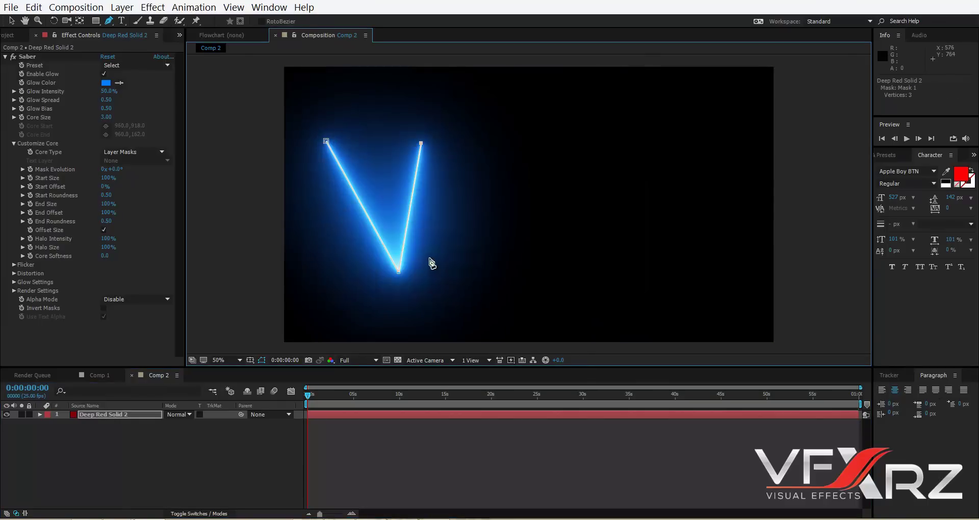
{"action": "left_click", "coordinate": [512, 143]}
{"action": "left_click", "coordinate": [501, 269]}
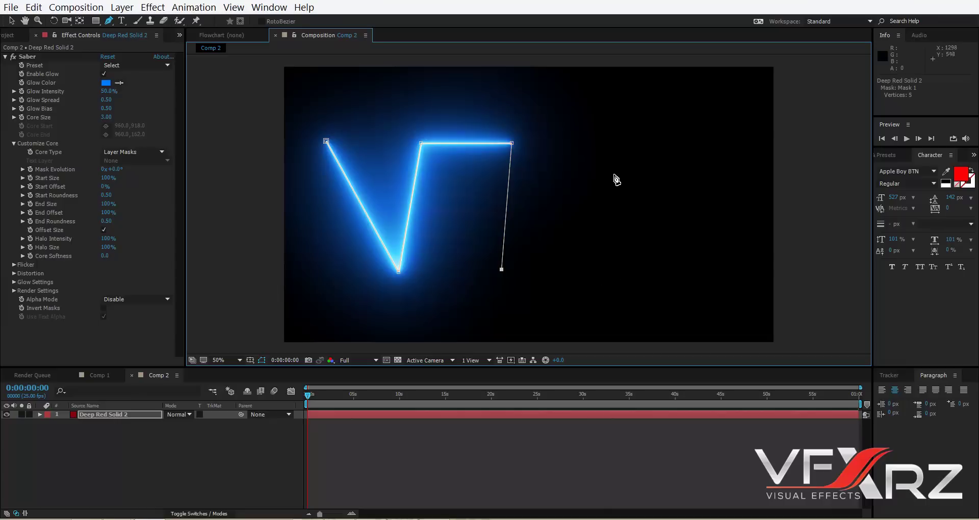
{"action": "left_click", "coordinate": [597, 146]}
{"action": "left_click", "coordinate": [691, 143]}
{"action": "left_click", "coordinate": [586, 293]}
{"action": "left_click", "coordinate": [743, 300]}
{"action": "left_click", "coordinate": [739, 101]}
{"action": "left_click", "coordinate": [329, 89]}
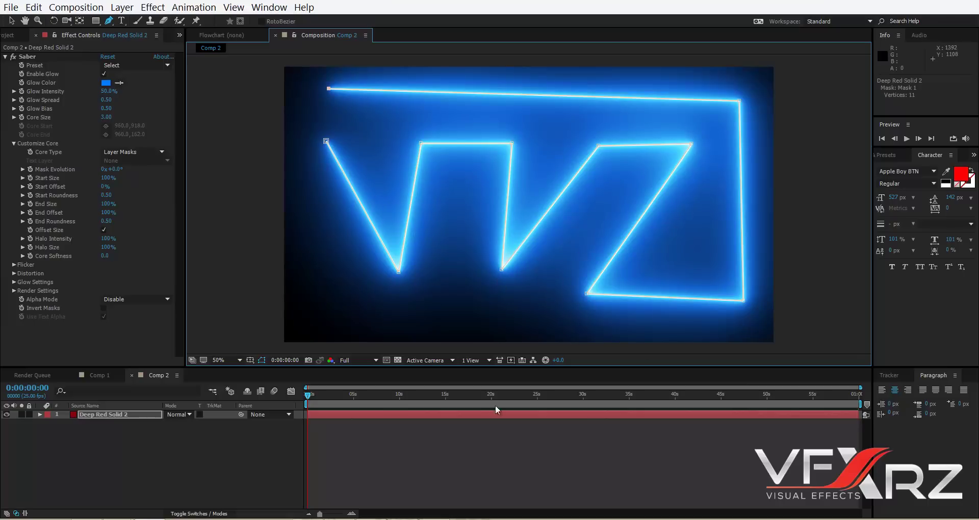
{"action": "left_click", "coordinate": [196, 475]}
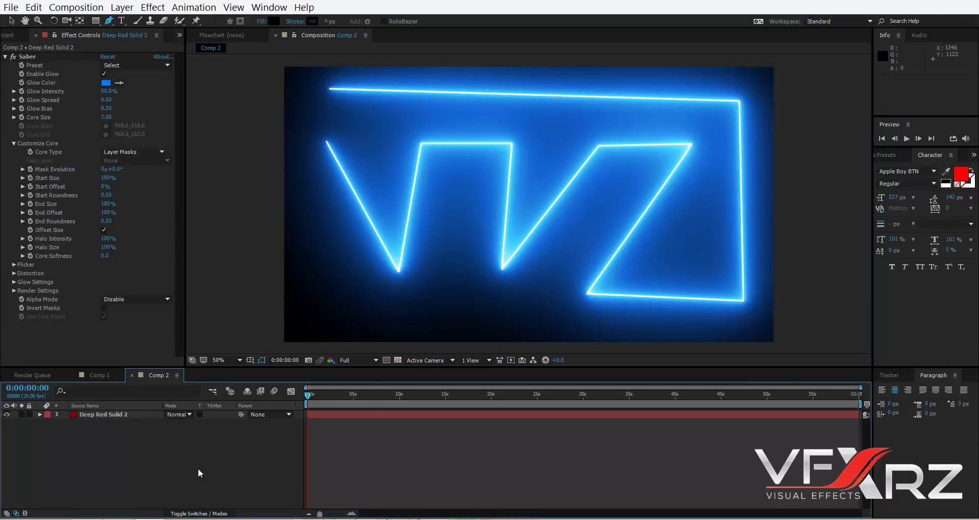
Create a new text layer reading "VFXRZ"
{"action": "right_click", "coordinate": [199, 469]}
{"action": "mouse_move", "coordinate": [280, 354]}
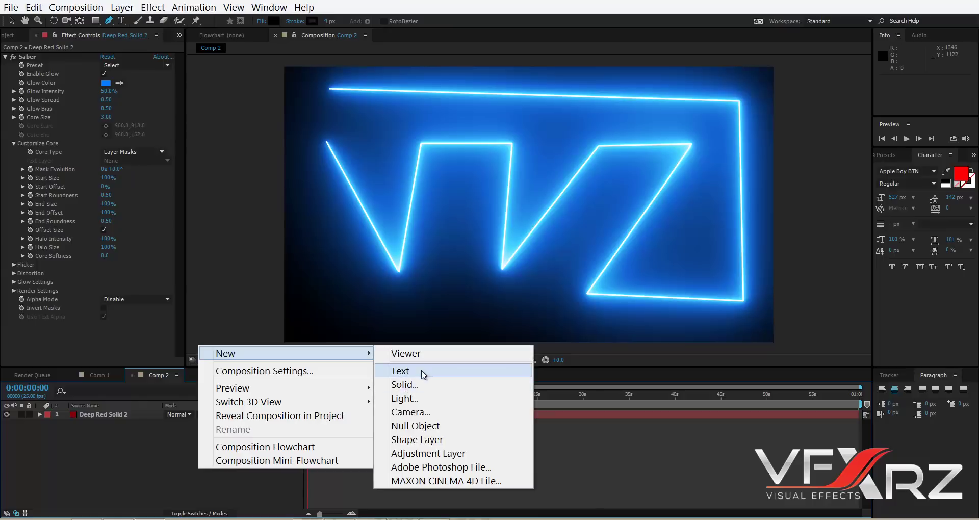
{"action": "left_click", "coordinate": [422, 371]}
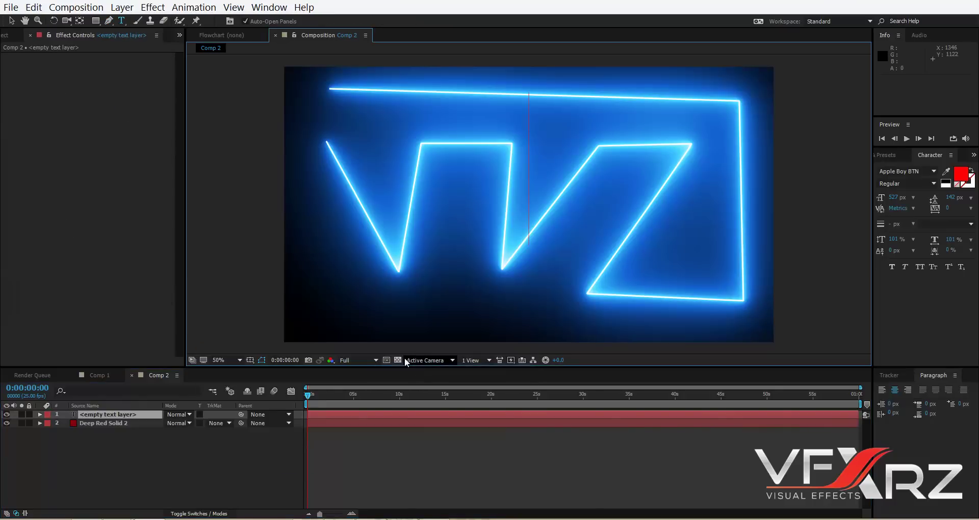
{"action": "type", "text": "VFX"}
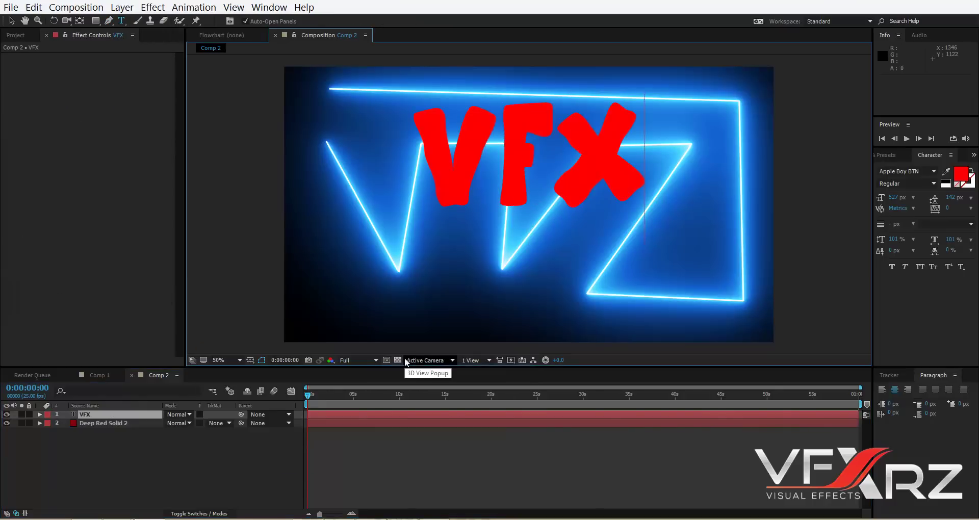
{"action": "type", "text": "RZ"}
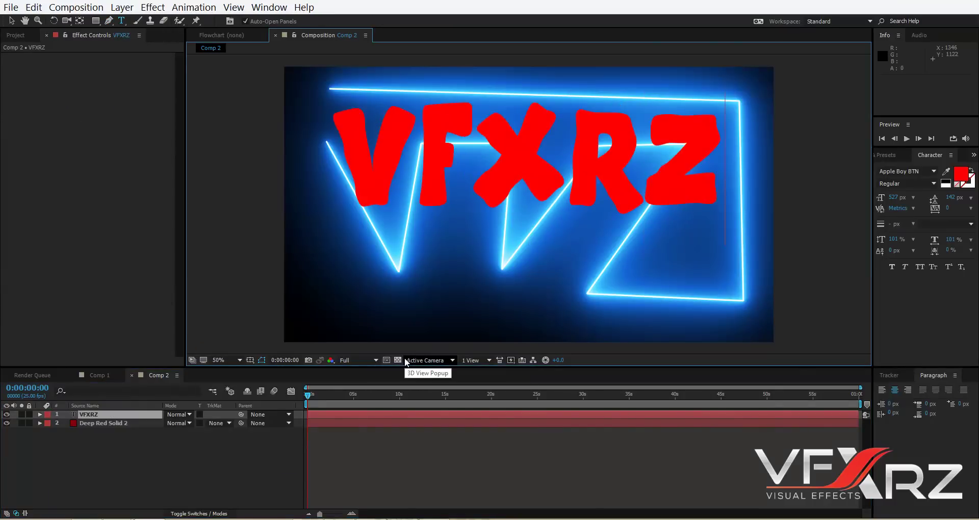
Move the VFXRZ text down to about 958, 762 near the frame's vertical centre and hide its layer
{"action": "left_click", "coordinate": [14, 21]}
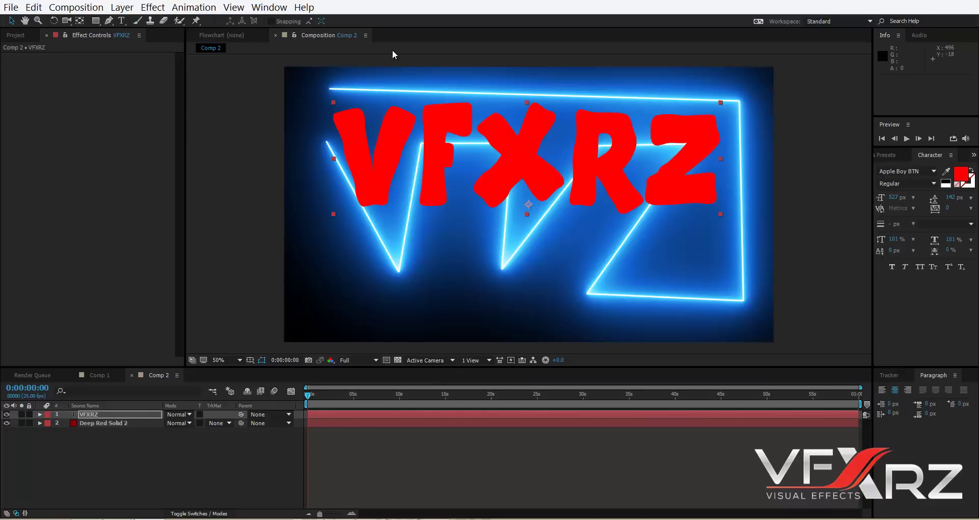
{"action": "left_click_drag", "start_coordinate": [436, 138], "coordinate": [435, 193]}
{"action": "left_click", "coordinate": [6, 414]}
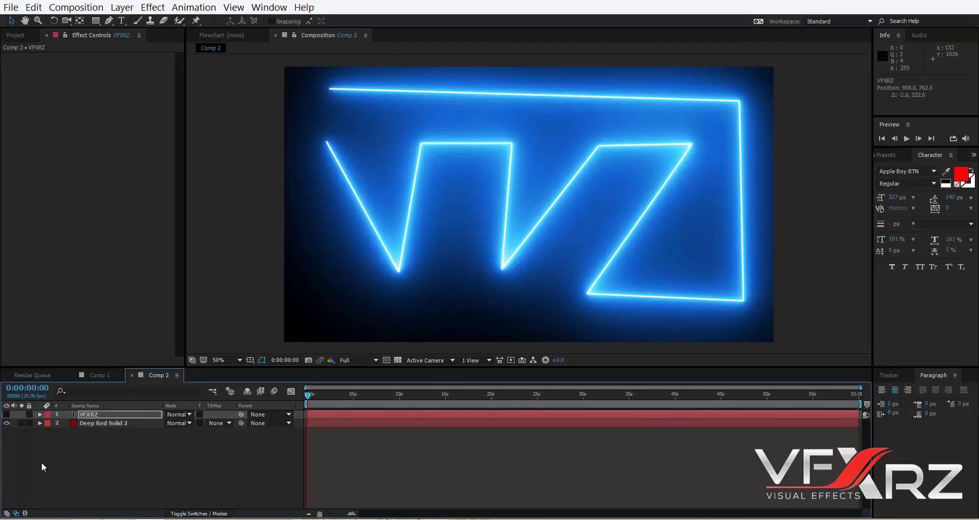
Set the Saber core type on the red solid to Text Layer, using the VFXRZ layer as its source
{"action": "left_click", "coordinate": [91, 427]}
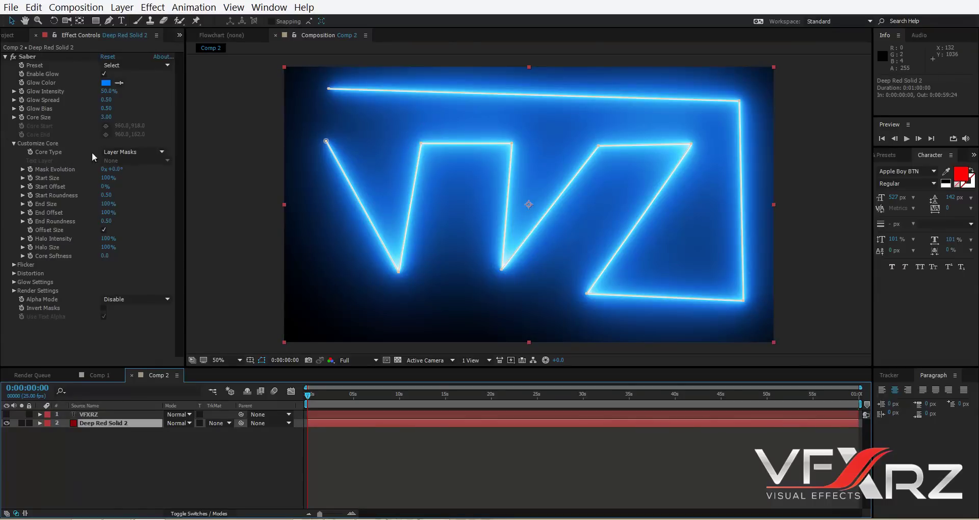
{"action": "left_click", "coordinate": [134, 152]}
{"action": "left_click", "coordinate": [118, 192]}
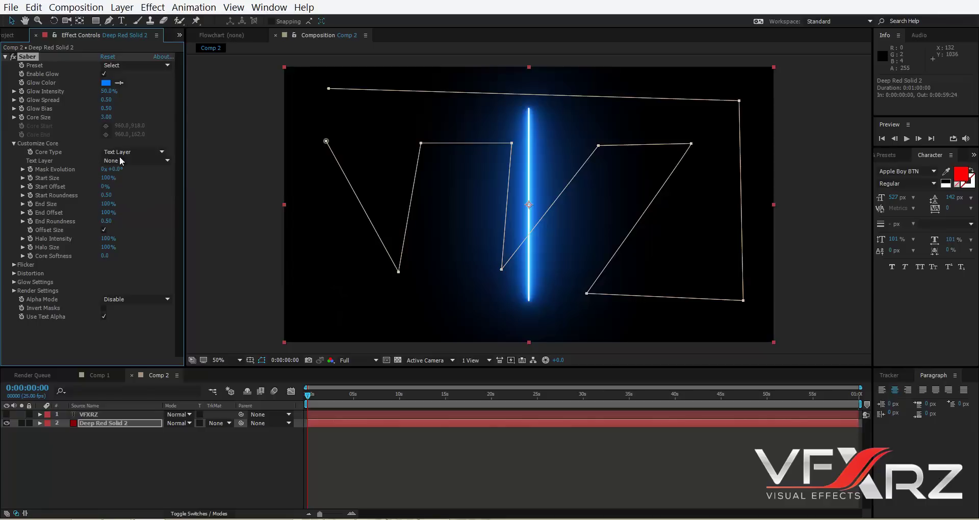
{"action": "left_click", "coordinate": [112, 162]}
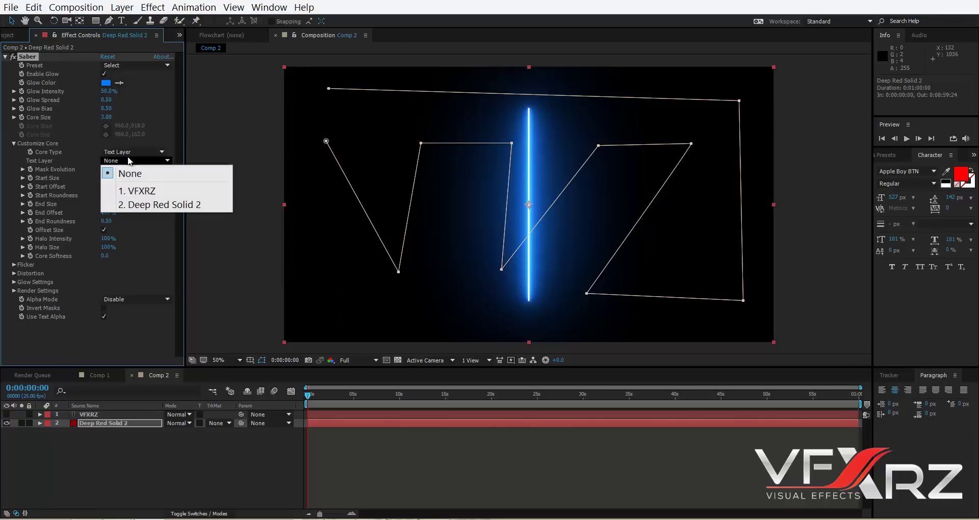
{"action": "left_click", "coordinate": [141, 191]}
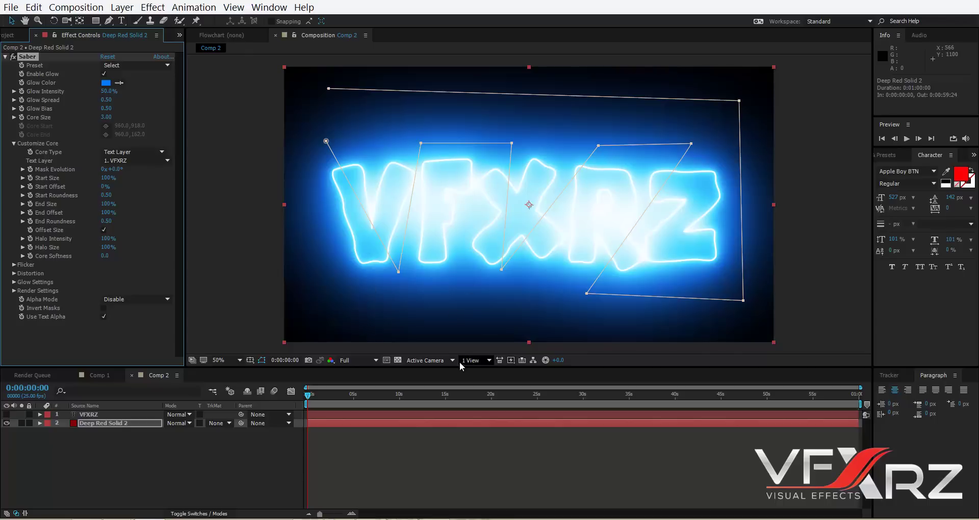
Delete the drawn mask from the Deep Red Solid 2 layer
{"action": "key", "text": "c"}
{"action": "left_click", "coordinate": [40, 422]}
{"action": "left_click", "coordinate": [64, 433]}
{"action": "key", "text": "Delete"}
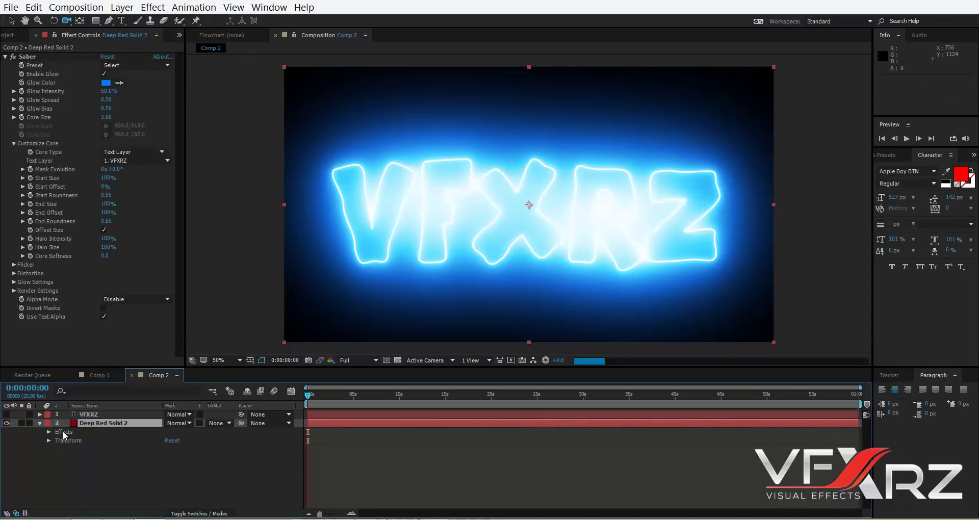
{"action": "left_click", "coordinate": [40, 423]}
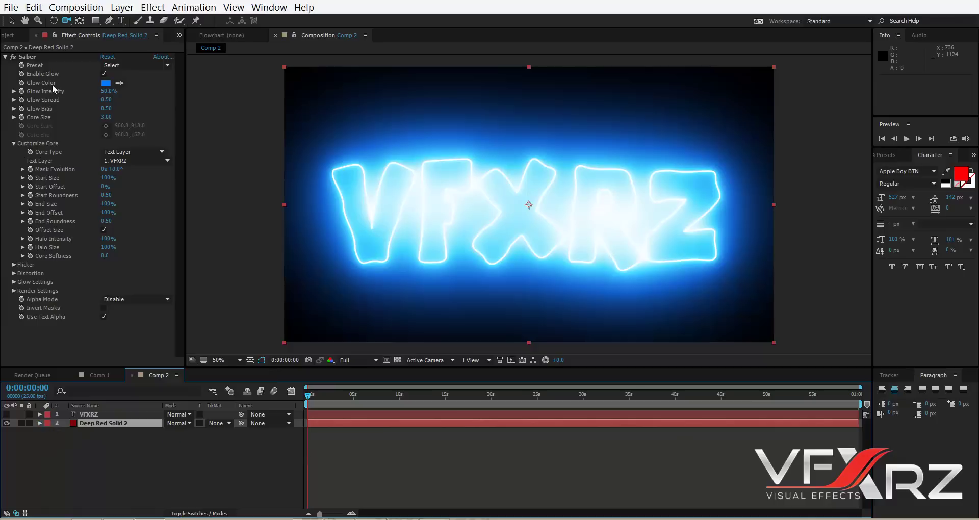
Toggle the Saber glow off and on to compare the text outline with and without it, leaving the glow enabled
{"action": "left_click", "coordinate": [104, 73]}
{"action": "left_click", "coordinate": [105, 74]}
{"action": "left_click", "coordinate": [105, 74]}
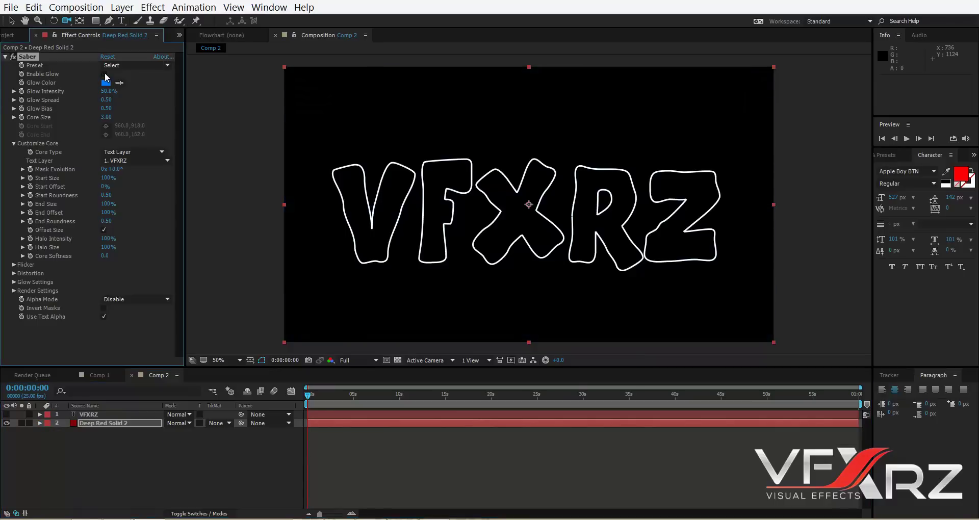
{"action": "left_click", "coordinate": [105, 73]}
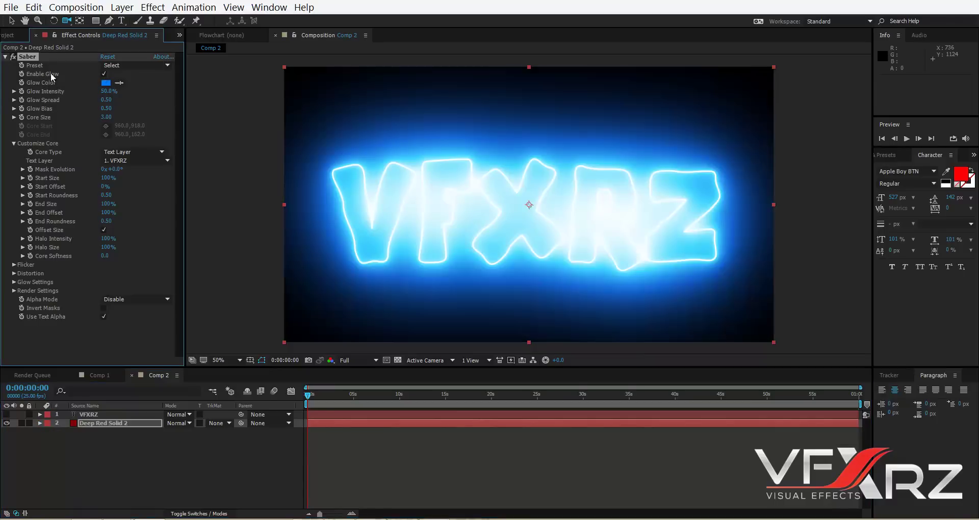
{"action": "left_click", "coordinate": [102, 73]}
{"action": "left_click", "coordinate": [103, 73]}
{"action": "left_click", "coordinate": [102, 74]}
{"action": "left_click", "coordinate": [103, 74]}
Change the Saber glow color to pure red with a hue of 359°
{"action": "left_click", "coordinate": [106, 83]}
{"action": "left_click_drag", "start_coordinate": [780, 407], "coordinate": [808, 435]}
{"action": "left_click_drag", "start_coordinate": [816, 378], "coordinate": [822, 336]}
{"action": "left_click_drag", "start_coordinate": [823, 402], "coordinate": [825, 363]}
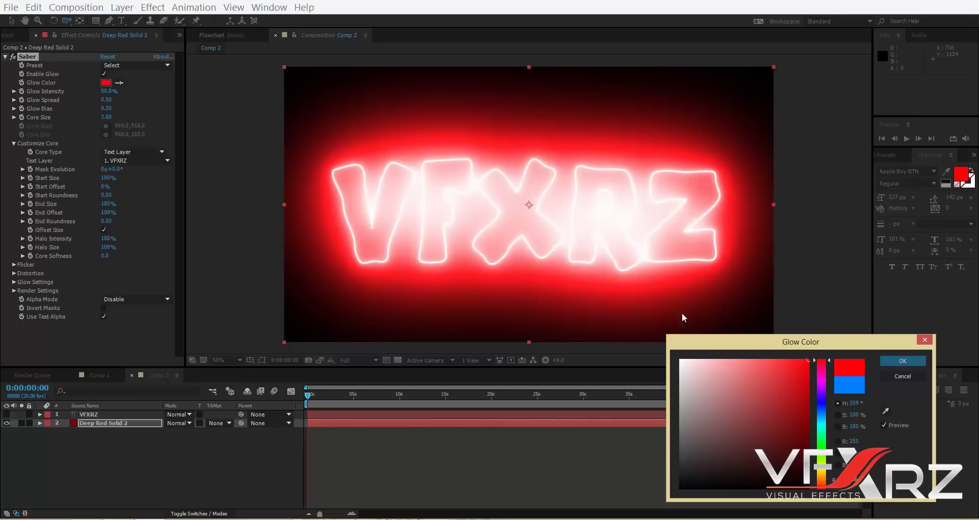
{"action": "left_click", "coordinate": [899, 361]}
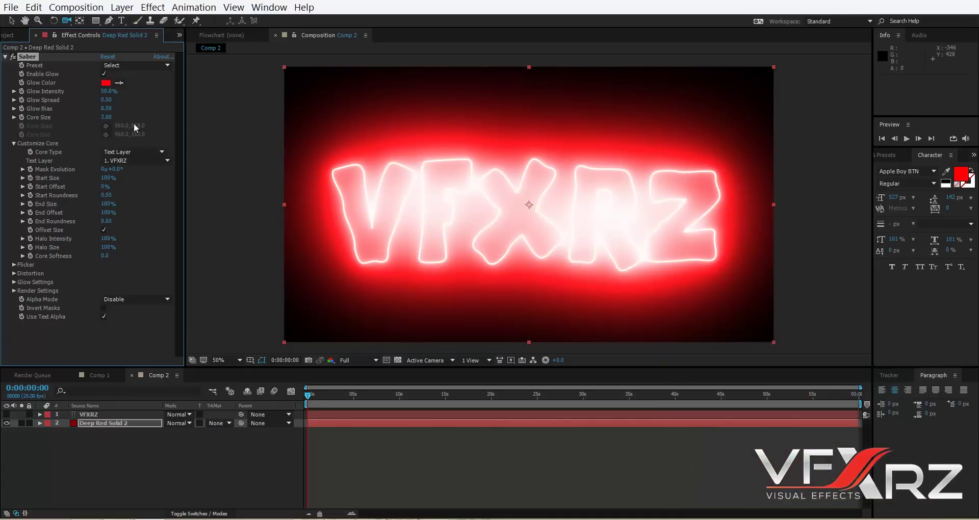
Set the Saber glow intensity to 52%, glow spread to 0.60, glow bias to 0.38 and core size to 9.80
{"action": "left_click_drag", "start_coordinate": [132, 91], "coordinate": [90, 96]}
{"action": "left_click_drag", "start_coordinate": [99, 96], "coordinate": [153, 118]}
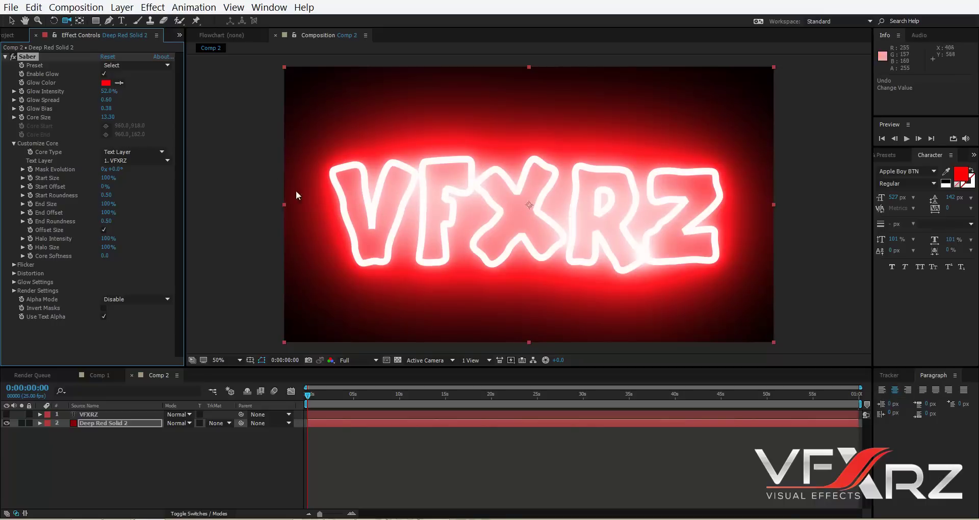
{"action": "left_click_drag", "start_coordinate": [298, 130], "coordinate": [95, 129]}
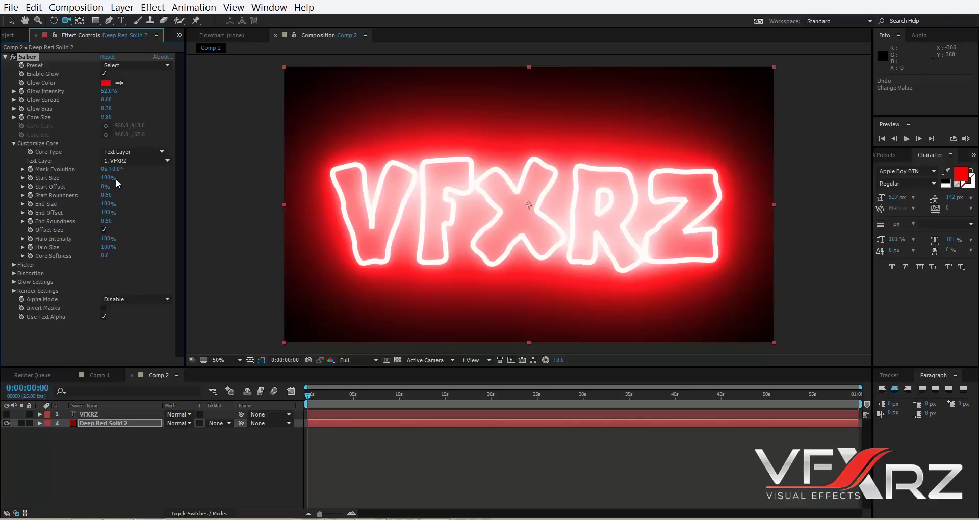
Taper the text outline with a start size of 3% and an end size of 15%, testing its start and end offsets
{"action": "left_click_drag", "start_coordinate": [113, 178], "coordinate": [2, 166]}
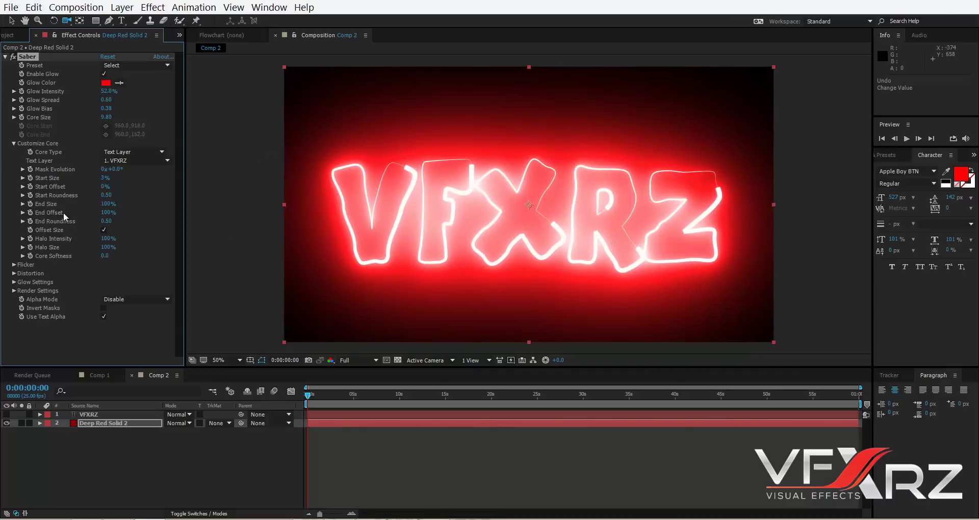
{"action": "left_click_drag", "start_coordinate": [105, 204], "coordinate": [46, 204]}
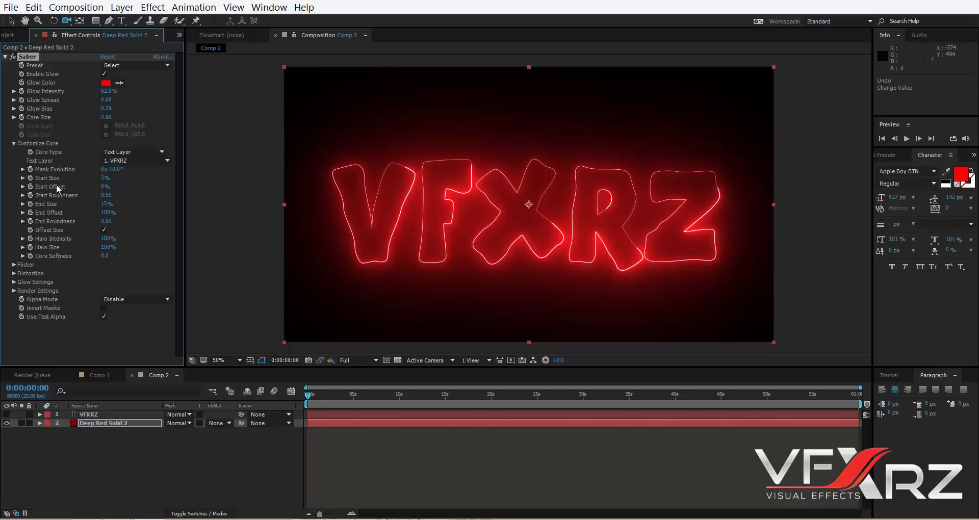
{"action": "mouse_move", "coordinate": [103, 187]}
{"action": "left_mouse_down"}
{"action": "mouse_move", "coordinate": [184, 190]}
{"action": "mouse_move", "coordinate": [107, 192]}
{"action": "left_mouse_up"}
{"action": "mouse_move", "coordinate": [104, 212]}
{"action": "left_mouse_down"}
{"action": "mouse_move", "coordinate": [83, 213]}
{"action": "mouse_move", "coordinate": [125, 213]}
{"action": "left_mouse_up"}
Raise the core's halo intensity to 350%
{"action": "left_click_drag", "start_coordinate": [106, 242], "coordinate": [226, 249]}
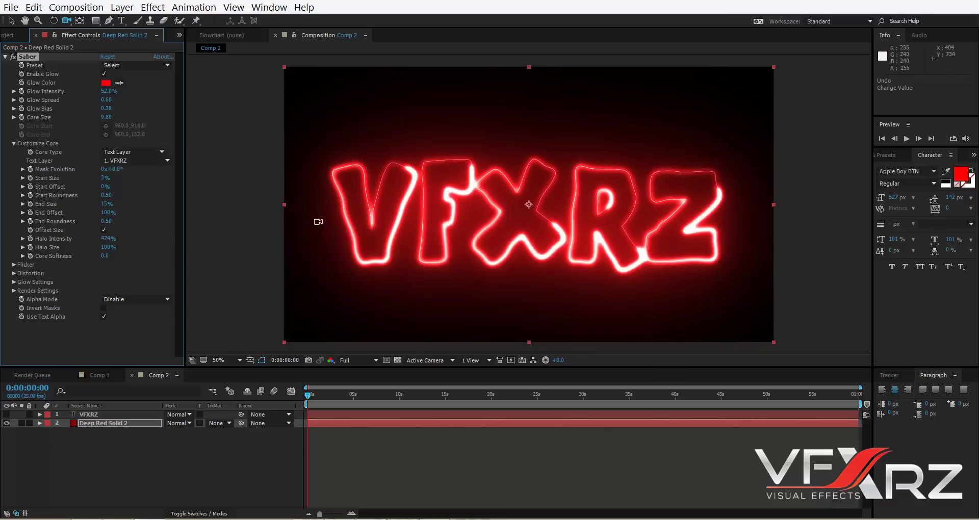
{"action": "left_click_drag", "start_coordinate": [87, 242], "coordinate": [45, 242]}
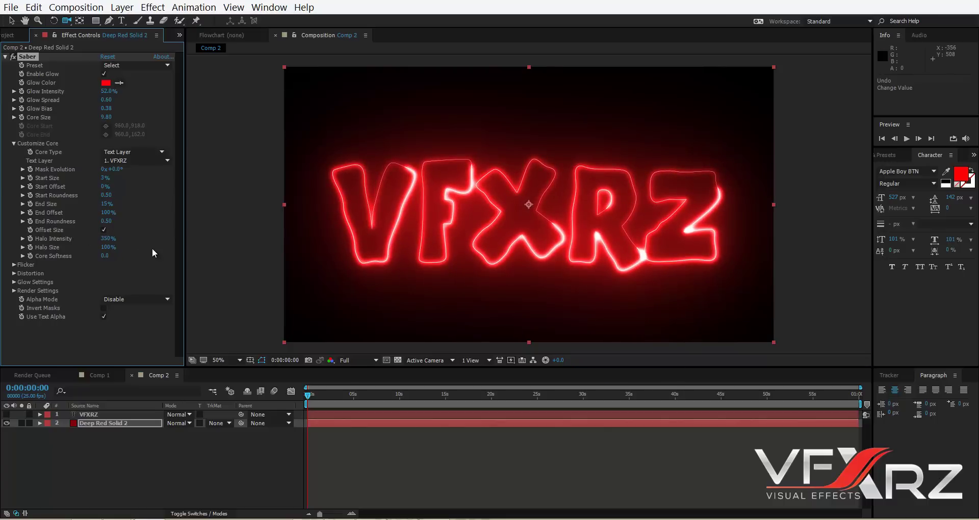
Test a higher core softness on the text outline and set it back to 0
{"action": "left_click_drag", "start_coordinate": [105, 255], "coordinate": [251, 257]}
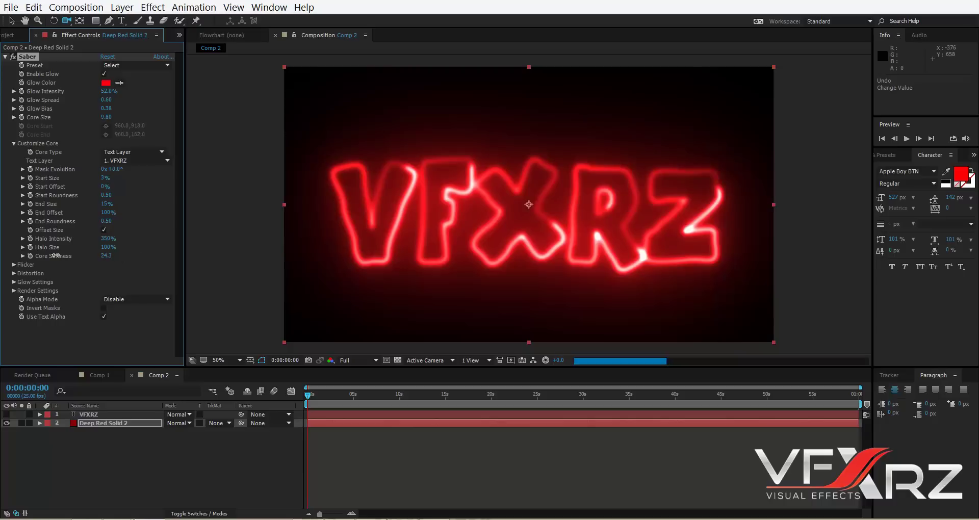
{"action": "left_click", "coordinate": [105, 255]}
{"action": "type", "text": "0"}
{"action": "key", "text": "Return"}
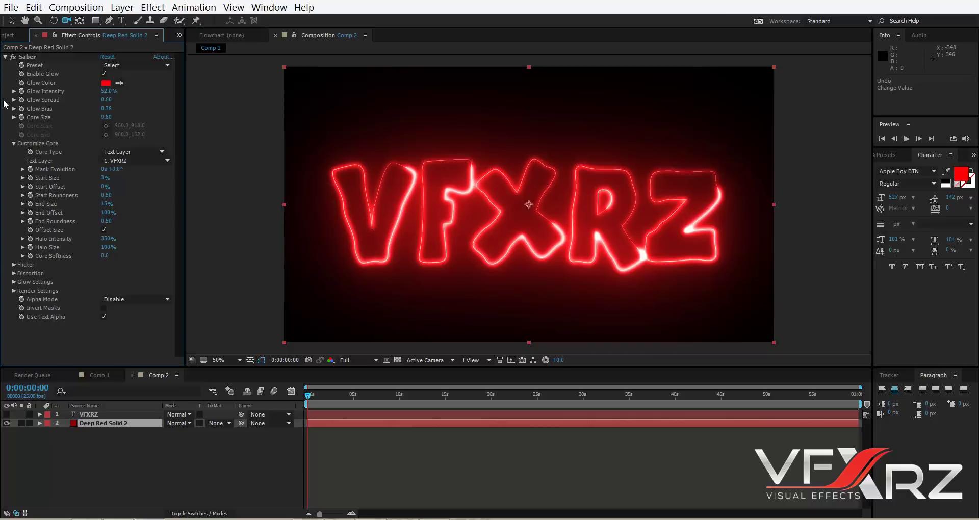
Set the Saber glow distortion amount to 124 to break the glow into smoke
{"action": "left_click", "coordinate": [14, 144]}
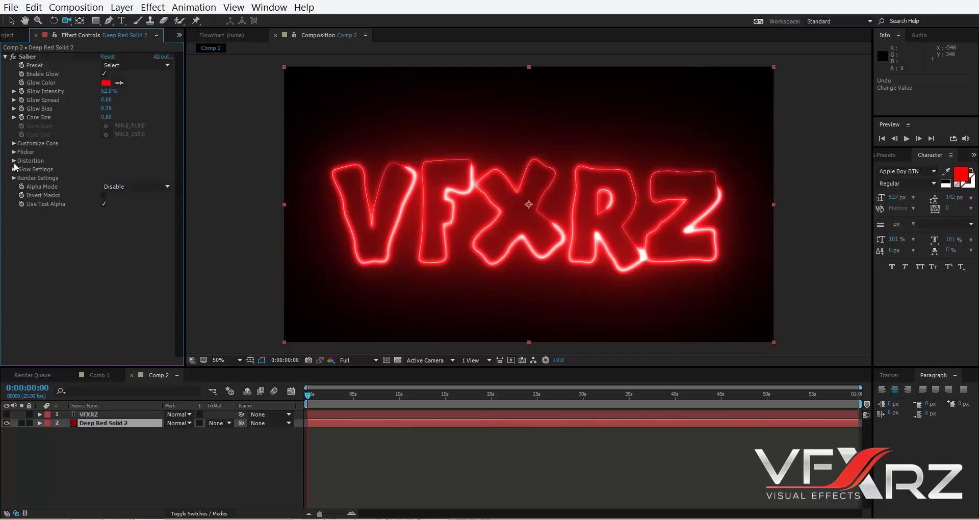
{"action": "left_click", "coordinate": [15, 161]}
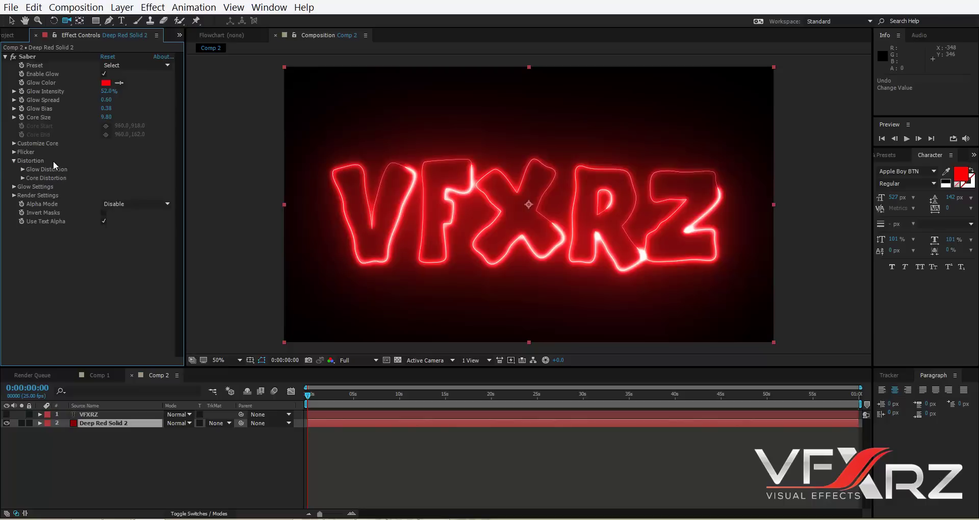
{"action": "left_click", "coordinate": [23, 170]}
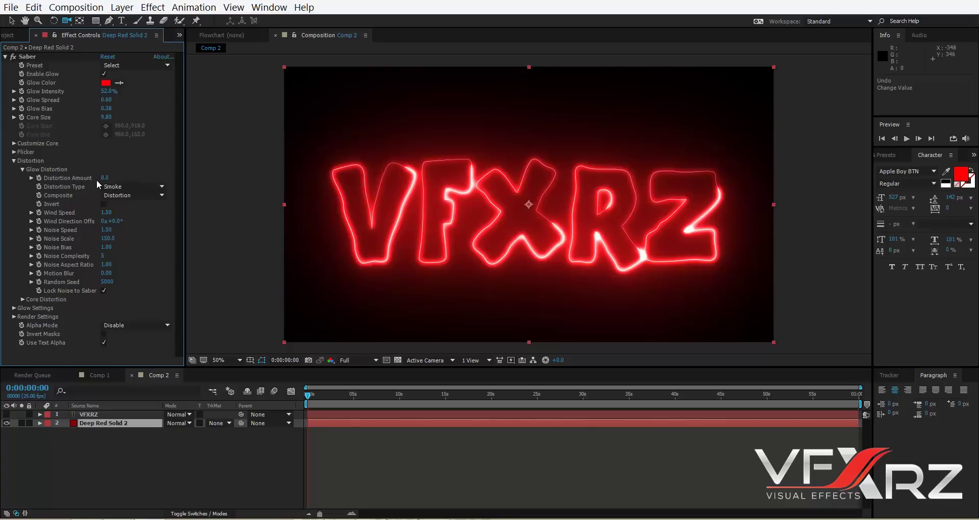
{"action": "left_click_drag", "start_coordinate": [107, 180], "coordinate": [170, 177]}
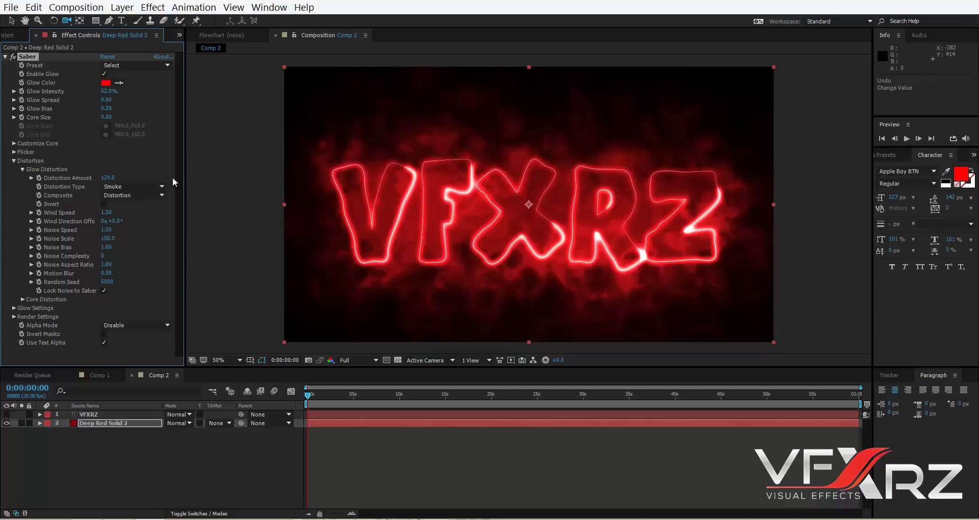
Compare the Fluid and Energy glow distortion types and return the type to Smoke
{"action": "left_click", "coordinate": [140, 186]}
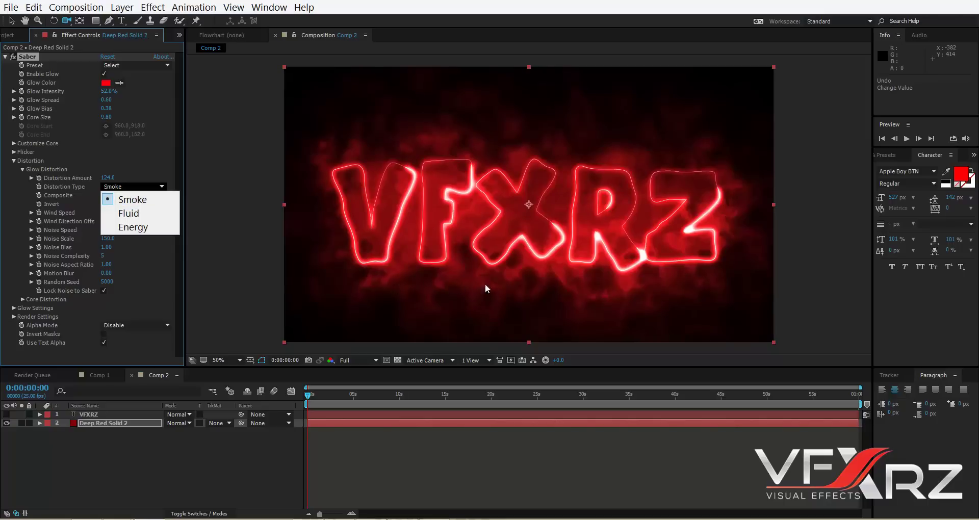
{"action": "left_click", "coordinate": [143, 213]}
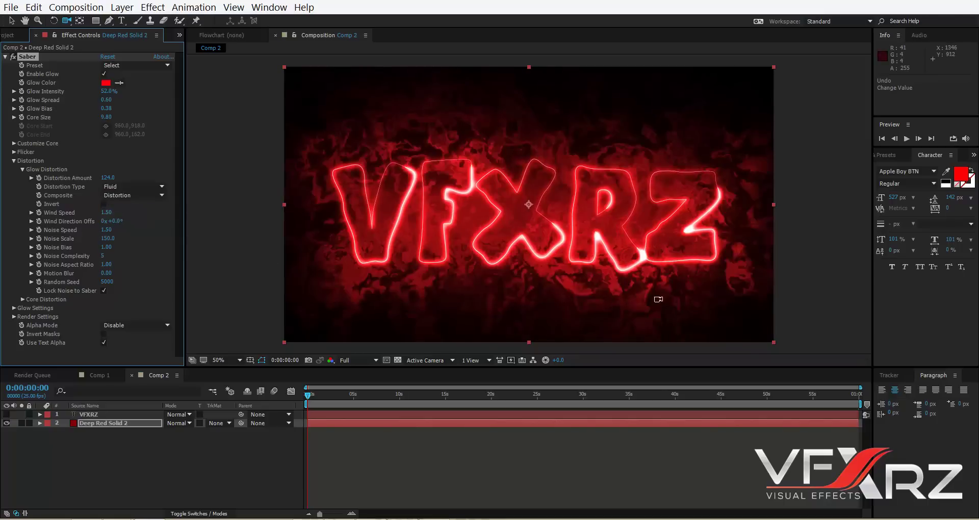
{"action": "left_click", "coordinate": [124, 184]}
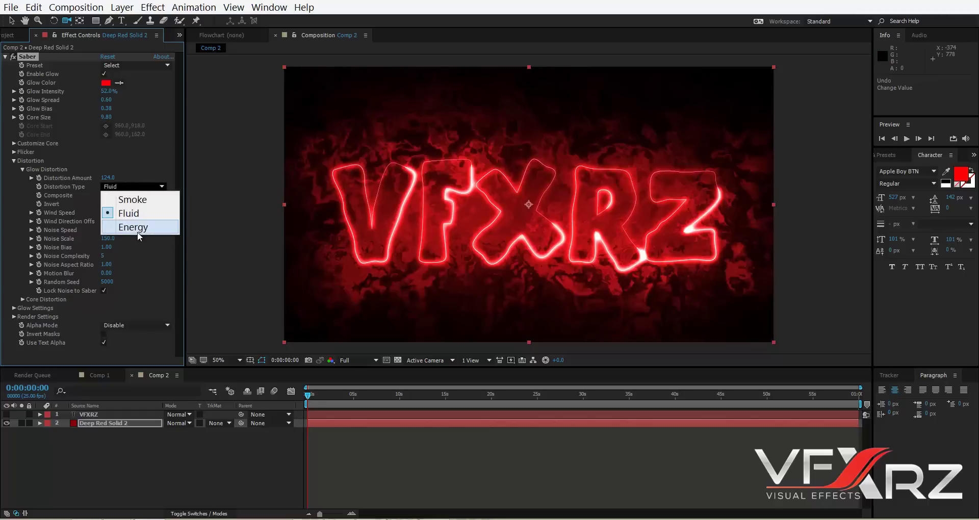
{"action": "left_click", "coordinate": [136, 231]}
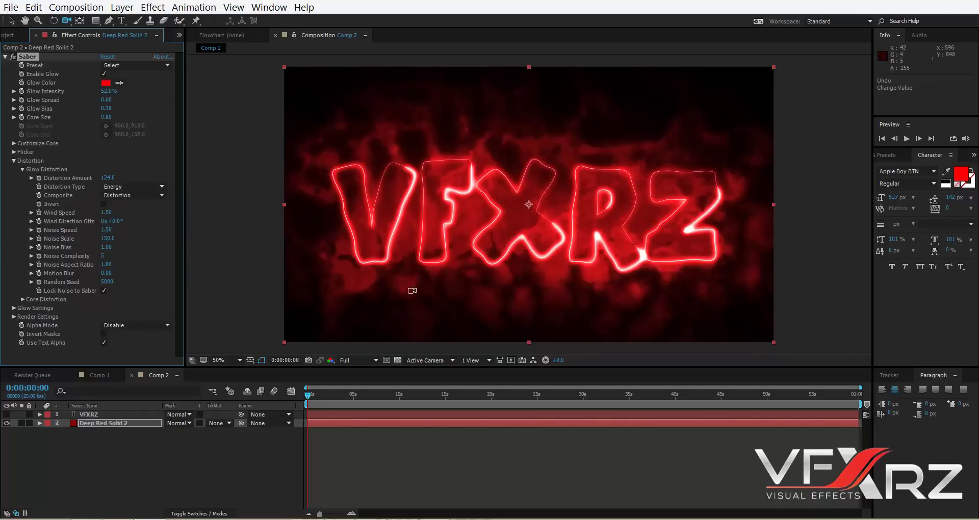
{"action": "left_click", "coordinate": [133, 185]}
{"action": "left_click", "coordinate": [132, 199]}
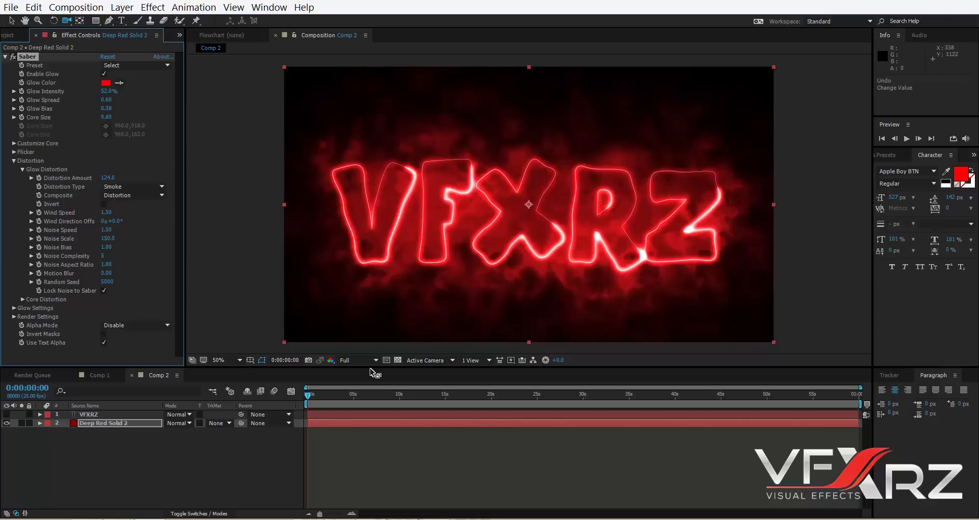
Shorten the work area to 0:00:09:17 and play back the smoke animation
{"action": "key", "text": "space"}
{"action": "key", "text": "space"}
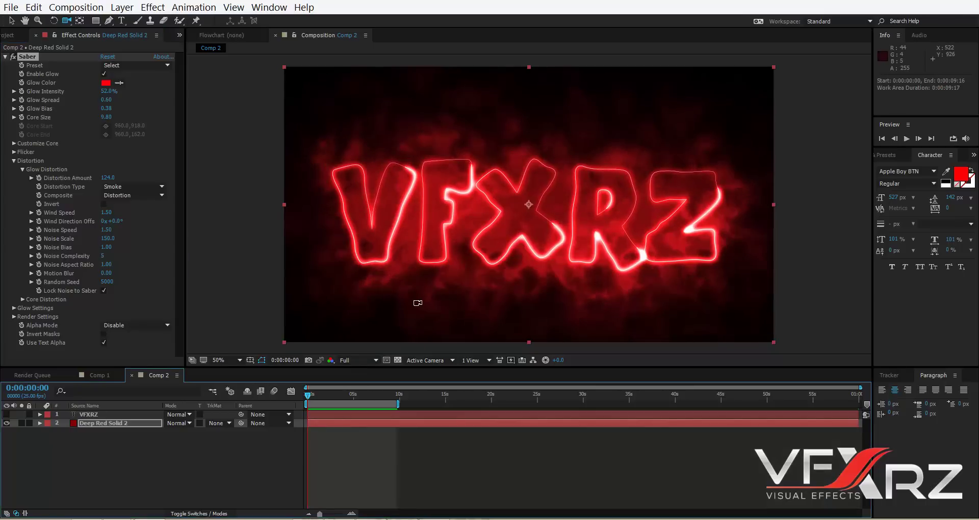
{"action": "key", "text": "space"}
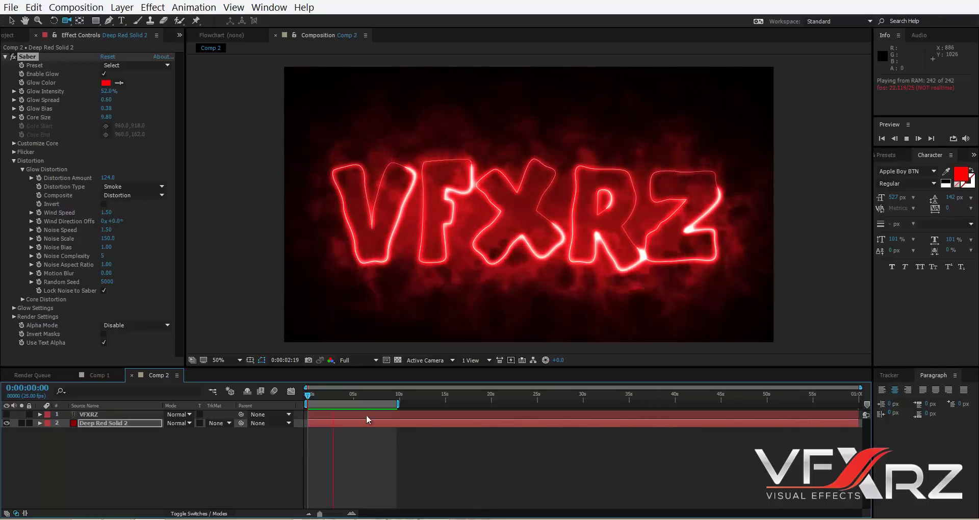
{"action": "key", "text": "space"}
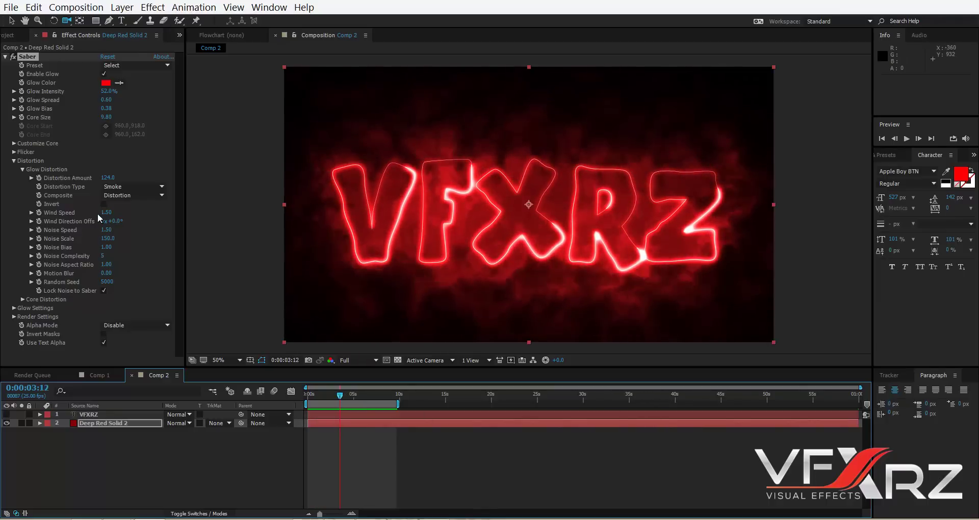
Set the glow distortion's wind speed to 10 and preview the animation from the first frame
{"action": "mouse_move", "coordinate": [109, 215]}
{"action": "left_mouse_down"}
{"action": "mouse_move", "coordinate": [378, 212]}
{"action": "mouse_move", "coordinate": [115, 216]}
{"action": "left_mouse_up"}
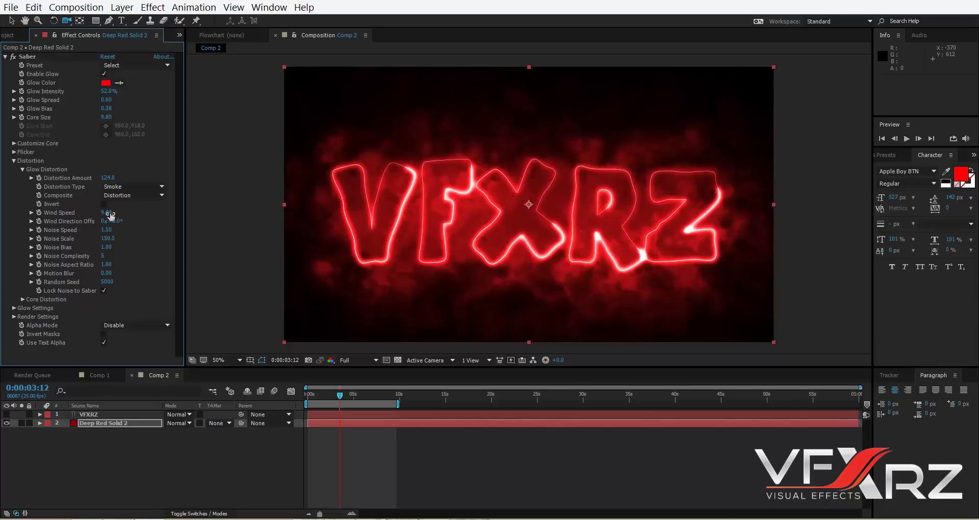
{"action": "left_click", "coordinate": [107, 212]}
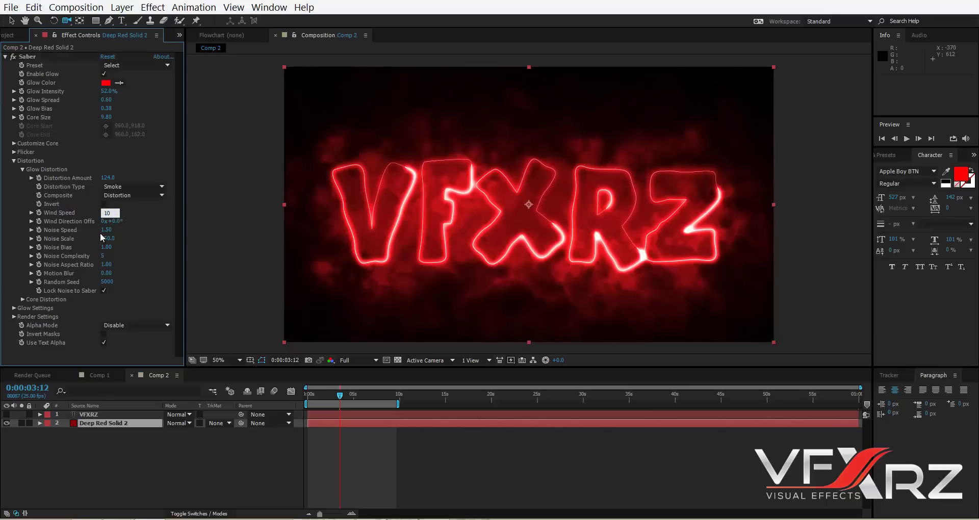
{"action": "type", "text": "10"}
{"action": "key", "text": "Return"}
{"action": "left_click_drag", "start_coordinate": [371, 394], "coordinate": [287, 399]}
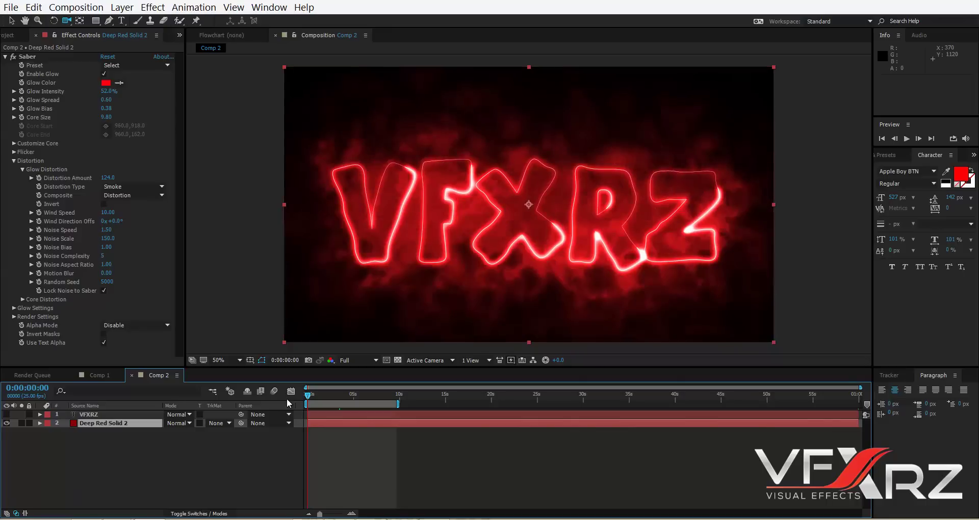
{"action": "key", "text": "space"}
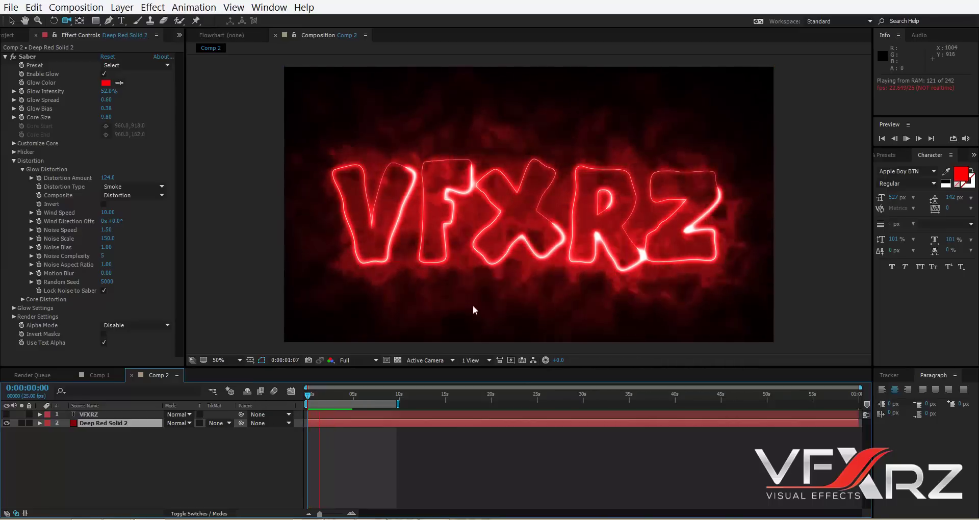
{"action": "key", "text": "space"}
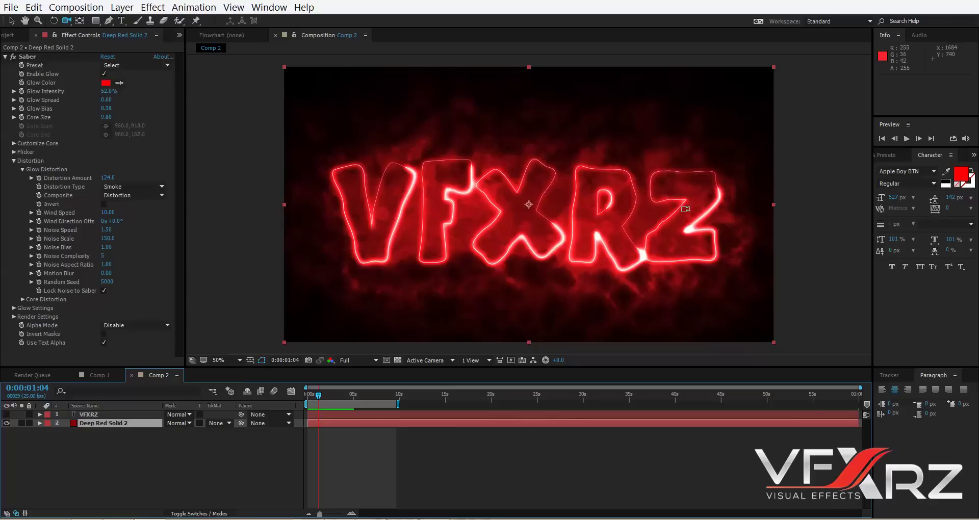
Set the glow distortion's wind direction offset to 90° and preview the motion from the first frame
{"action": "left_click", "coordinate": [116, 222]}
{"action": "type", "text": "90"}
{"action": "key", "text": "Return"}
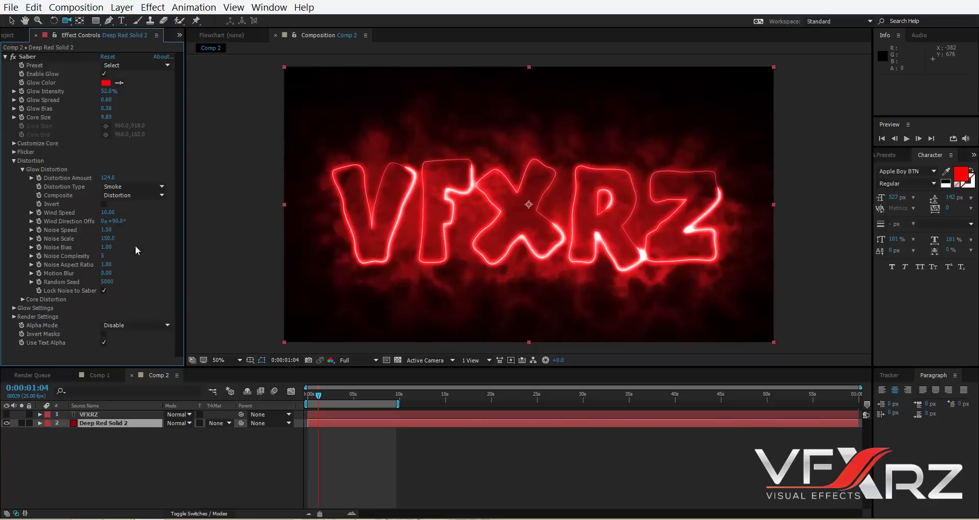
{"action": "left_click_drag", "start_coordinate": [309, 395], "coordinate": [295, 400]}
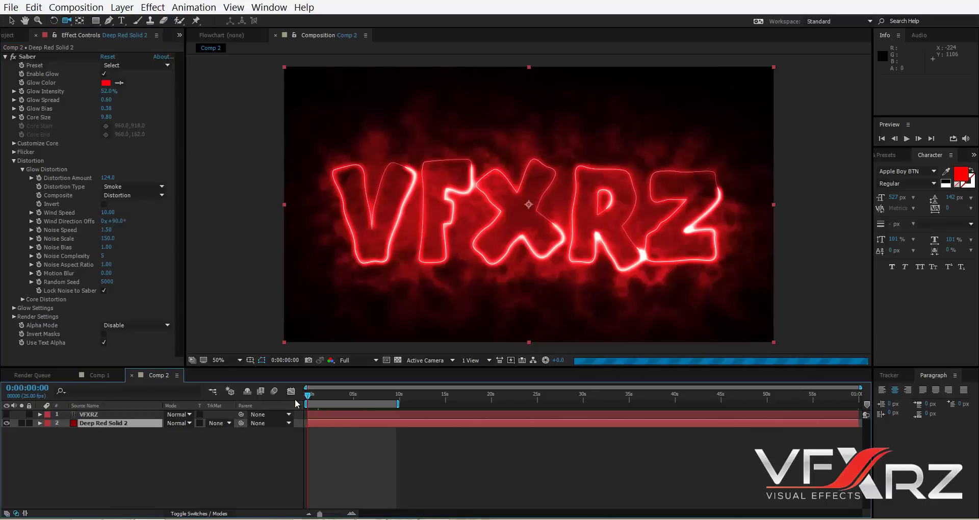
{"action": "key", "text": "space"}
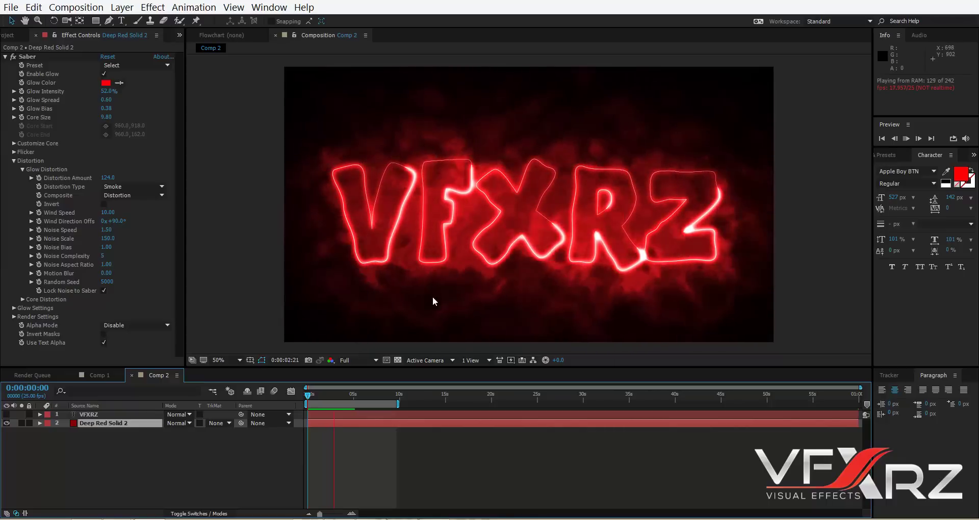
{"action": "mouse_move", "coordinate": [333, 398]}
{"action": "left_mouse_down"}
{"action": "mouse_move", "coordinate": [305, 400]}
{"action": "mouse_move", "coordinate": [328, 398]}
{"action": "left_mouse_up"}
{"action": "key", "text": "space"}
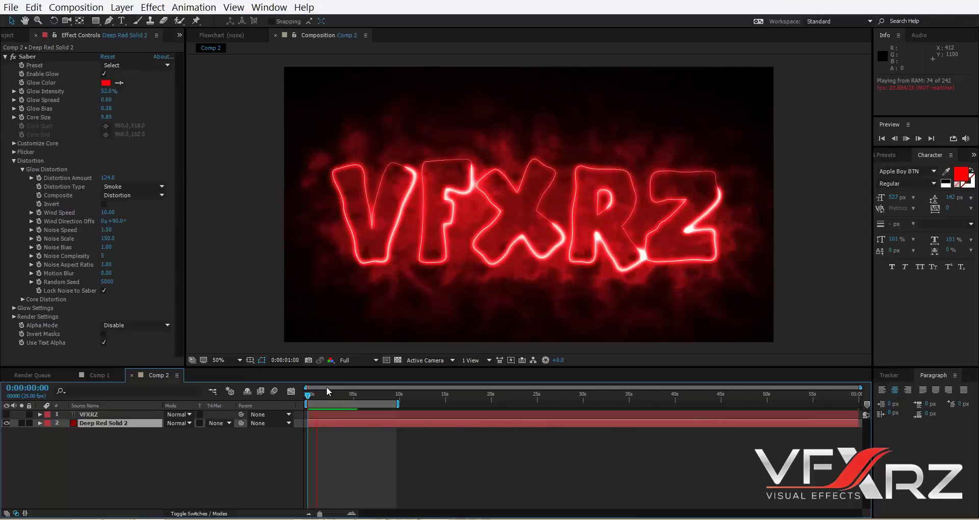
{"action": "left_click", "coordinate": [154, 243]}
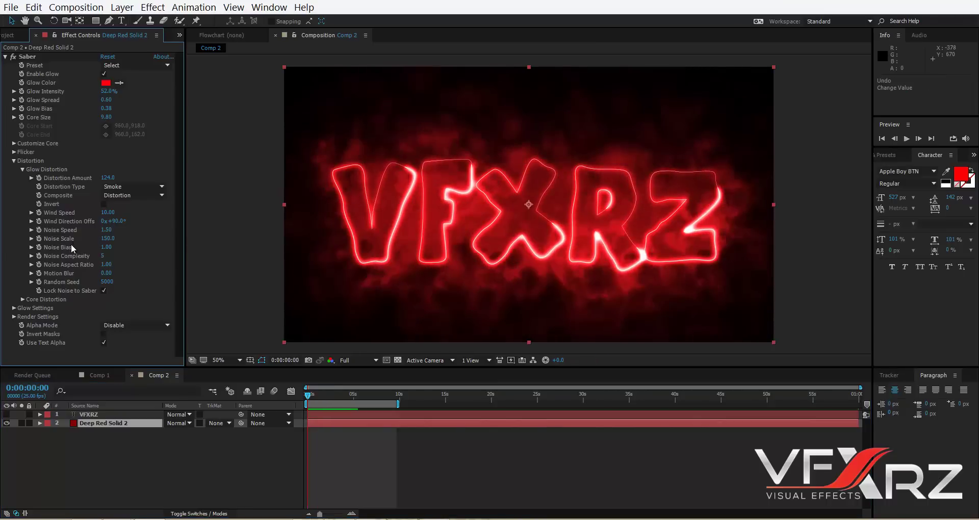
Test a glow distortion noise scale of 500 and set it back to 150
{"action": "left_click_drag", "start_coordinate": [112, 242], "coordinate": [277, 233]}
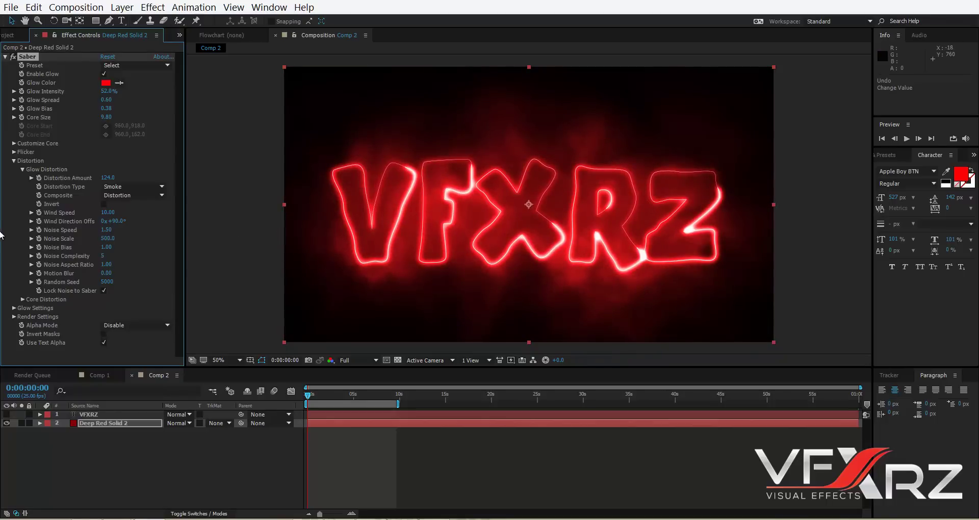
{"action": "left_click", "coordinate": [107, 238]}
{"action": "type", "text": "150"}
{"action": "key", "text": "Return"}
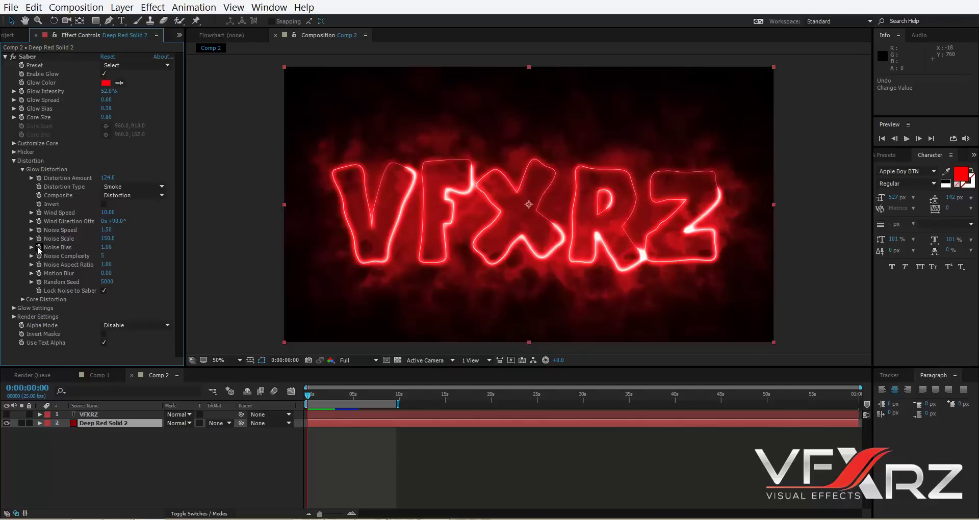
Increase the glow distortion's noise bias to 2.37
{"action": "left_click_drag", "start_coordinate": [106, 247], "coordinate": [173, 247]}
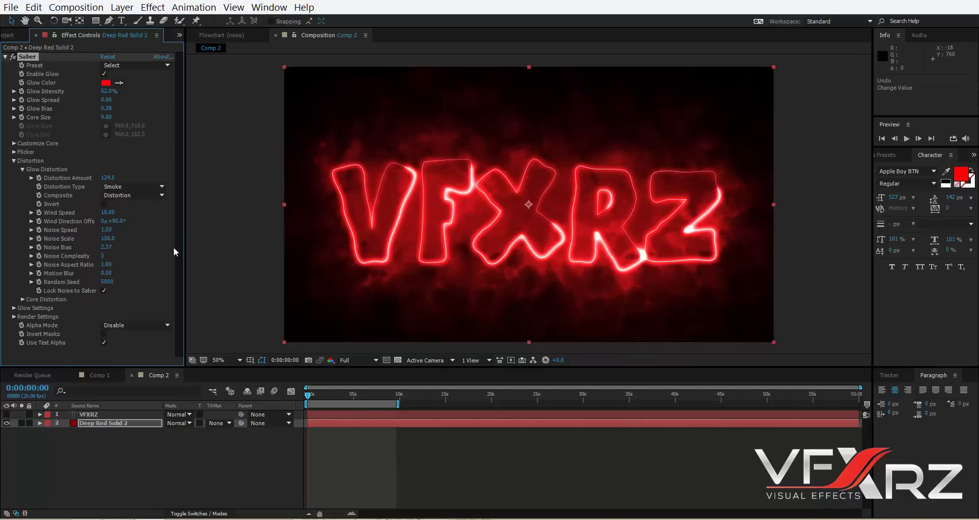
Undo the glow distortion's noise bias change and set the core distortion amount to 56
{"action": "key", "text": "ctrl+z"}
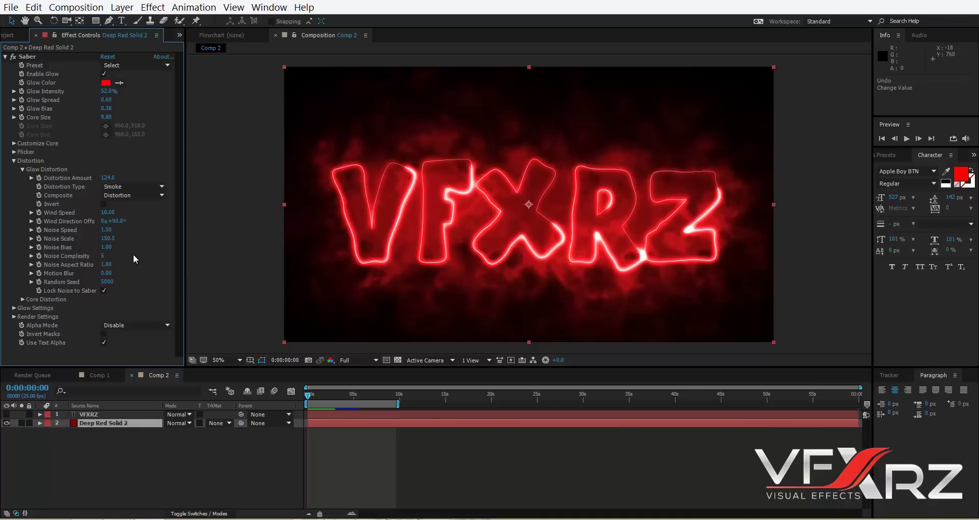
{"action": "left_click", "coordinate": [23, 170]}
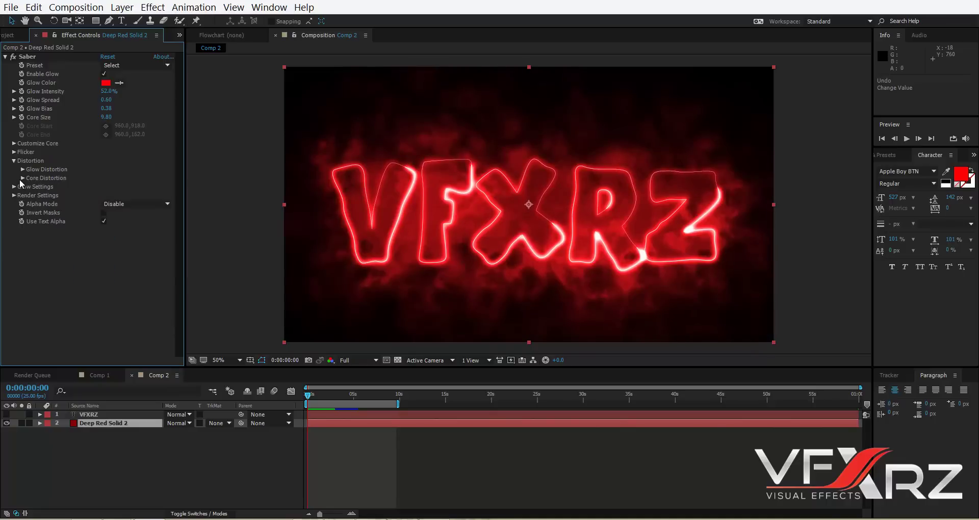
{"action": "left_click", "coordinate": [22, 178]}
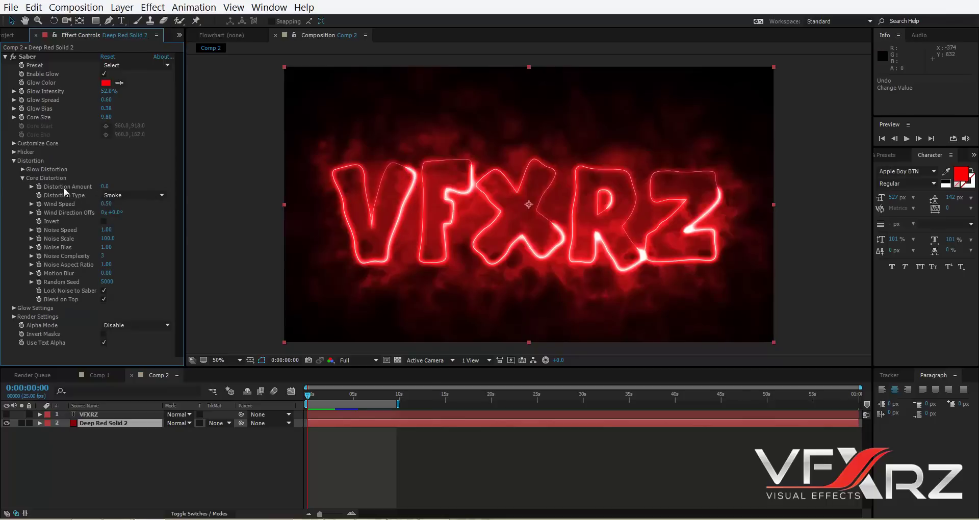
{"action": "left_click_drag", "start_coordinate": [102, 187], "coordinate": [136, 190]}
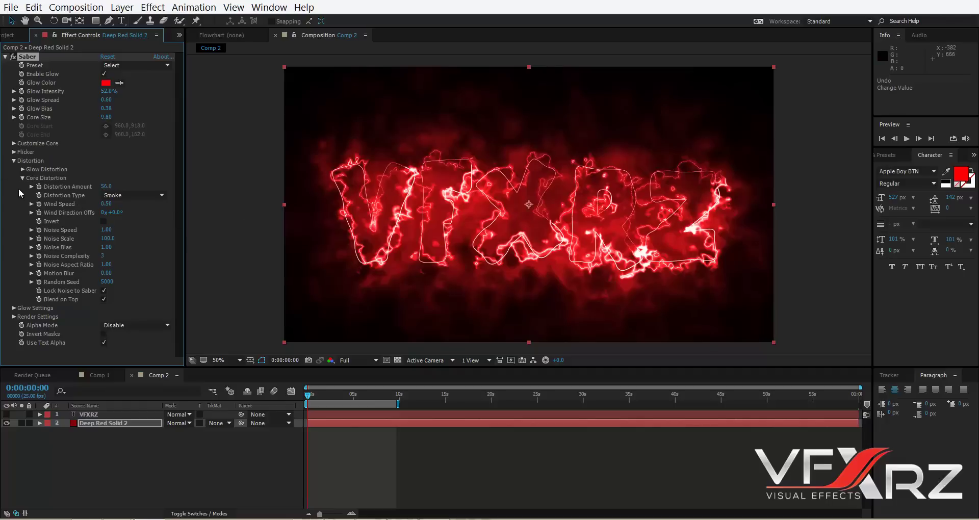
Test the Fluid and Energy types for the core distortion and set it back to Smoke
{"action": "left_click", "coordinate": [23, 169]}
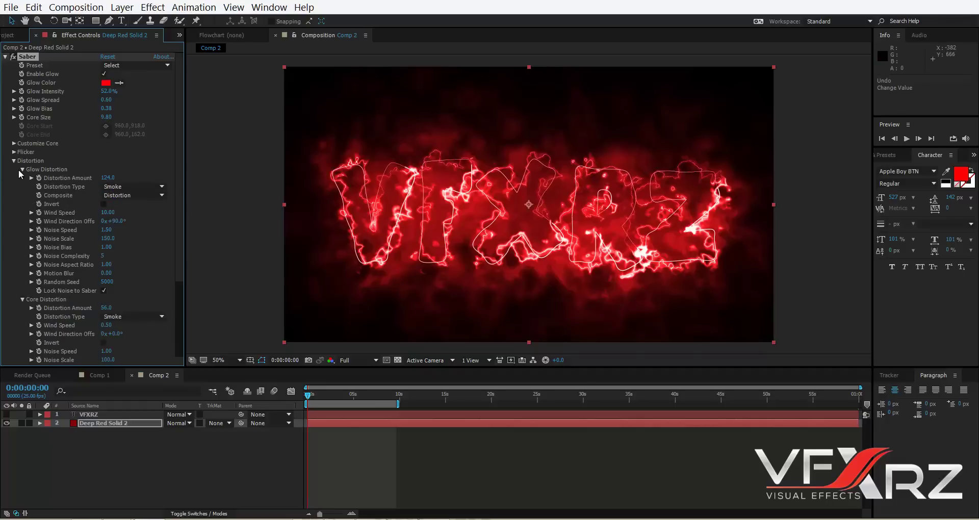
{"action": "left_click", "coordinate": [108, 197]}
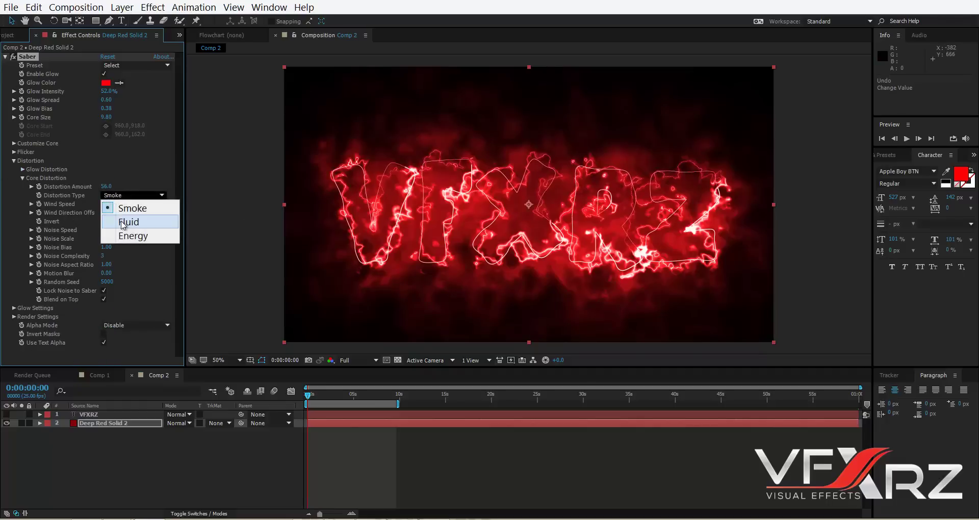
{"action": "left_click", "coordinate": [122, 224]}
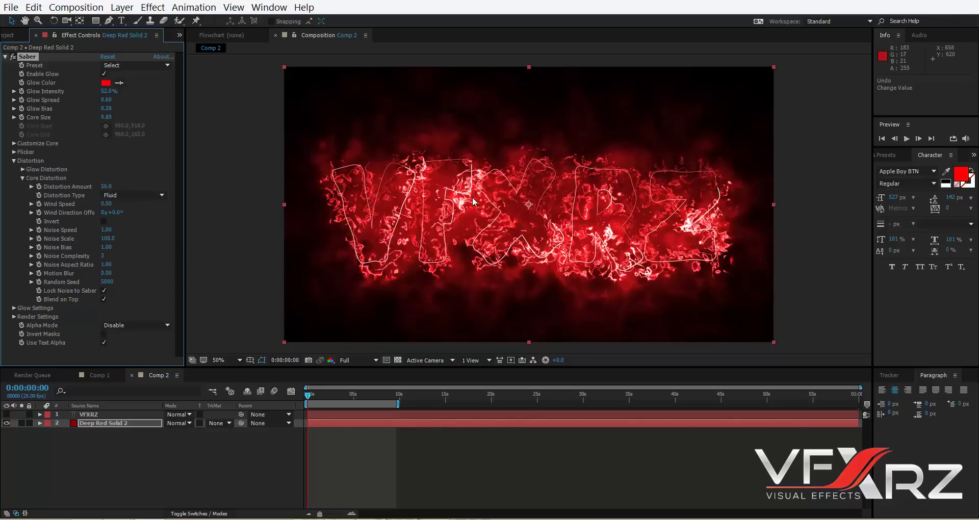
{"action": "left_click", "coordinate": [149, 195]}
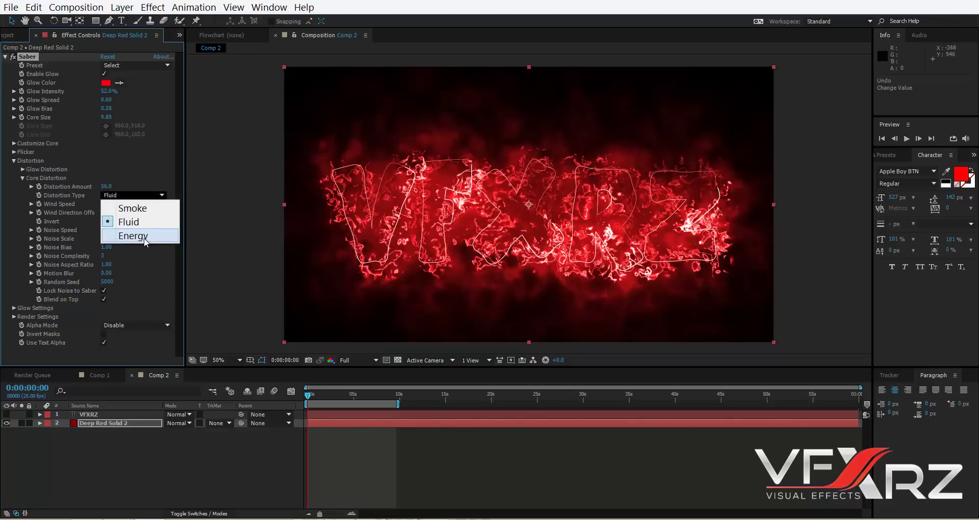
{"action": "left_click", "coordinate": [145, 239]}
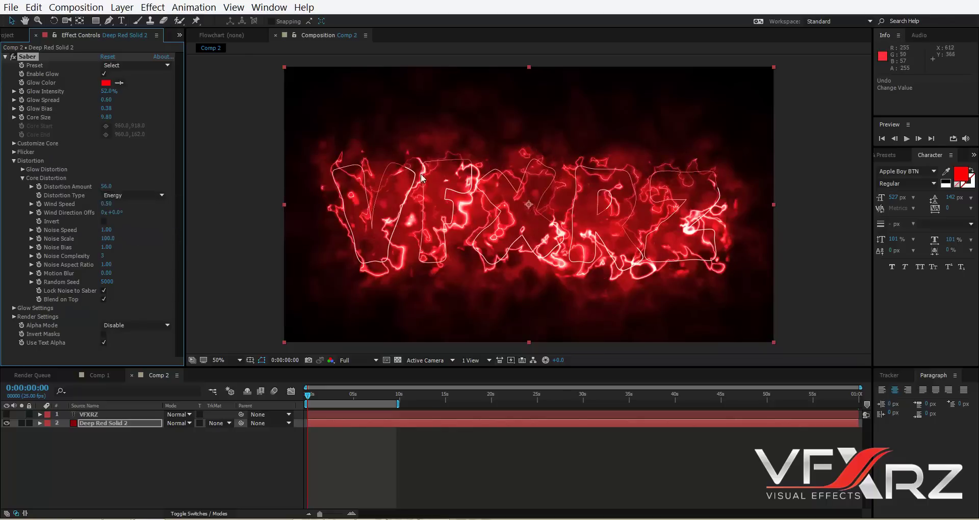
{"action": "left_click", "coordinate": [148, 195]}
{"action": "left_click", "coordinate": [145, 205]}
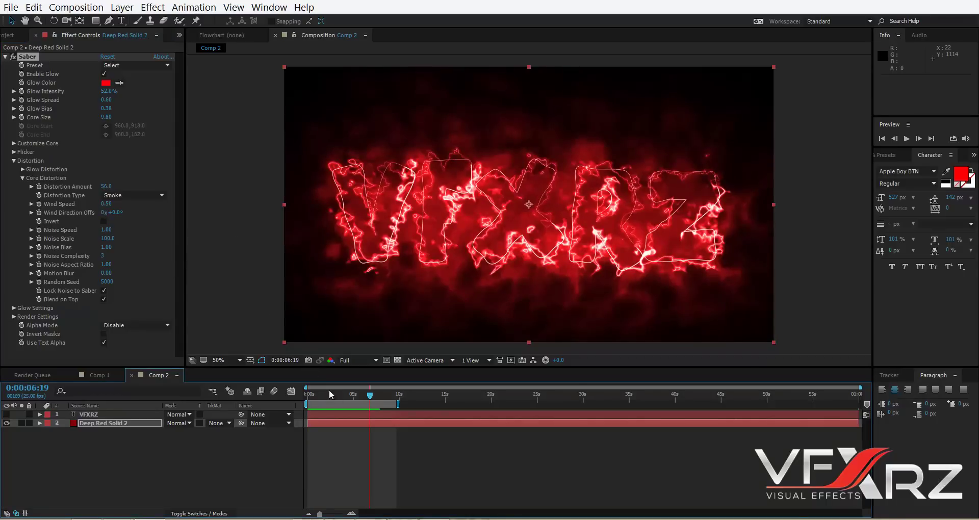
Move the current time to 0:00:04:22 and raise the glow intensity multiplier to 93.84
{"action": "left_click_drag", "start_coordinate": [365, 399], "coordinate": [352, 398]}
{"action": "left_click", "coordinate": [14, 160]}
{"action": "left_click", "coordinate": [13, 169]}
{"action": "left_click_drag", "start_coordinate": [121, 179], "coordinate": [242, 182]}
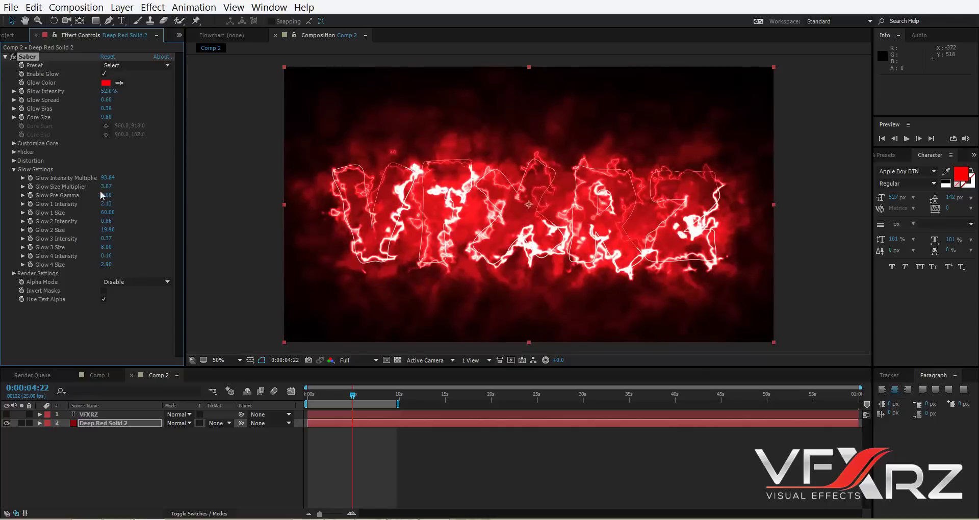
Try a larger glow size multiplier and undo the change
{"action": "left_click_drag", "start_coordinate": [109, 189], "coordinate": [201, 190]}
{"action": "left_click_drag", "start_coordinate": [202, 191], "coordinate": [112, 186]}
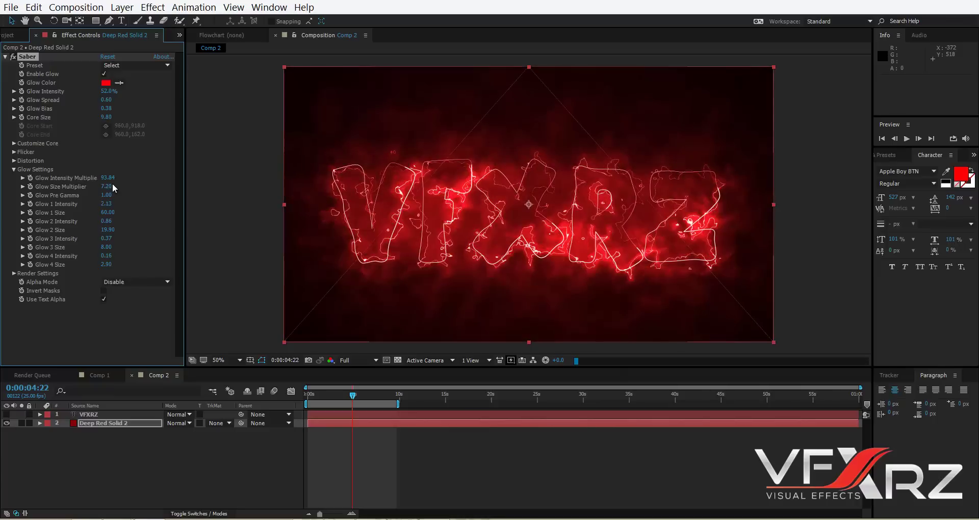
{"action": "key", "text": "ctrl+z"}
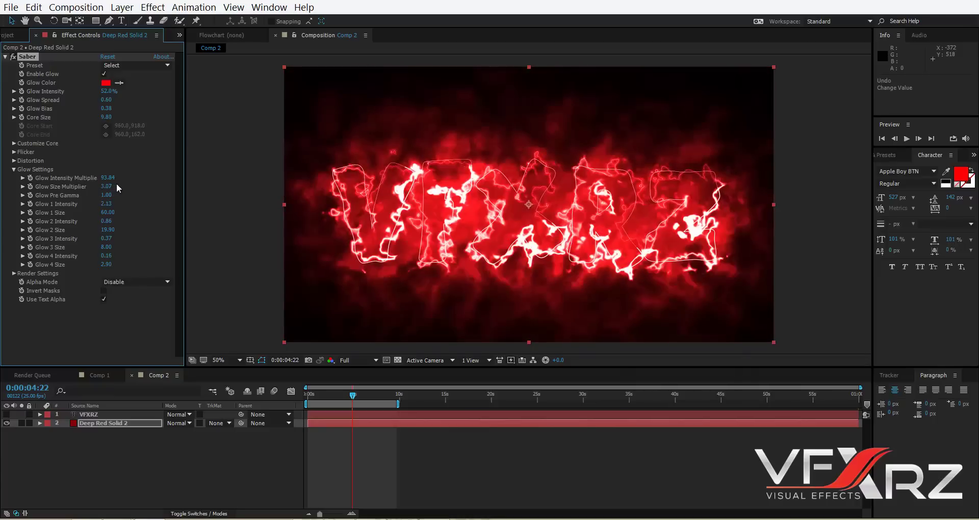
Adjust the glow pre gamma, and set Glow 1 Intensity to 4.83 and Glow 2 Intensity to 1.26
{"action": "mouse_move", "coordinate": [108, 195]}
{"action": "left_mouse_down"}
{"action": "mouse_move", "coordinate": [132, 195]}
{"action": "mouse_move", "coordinate": [114, 197]}
{"action": "left_mouse_up"}
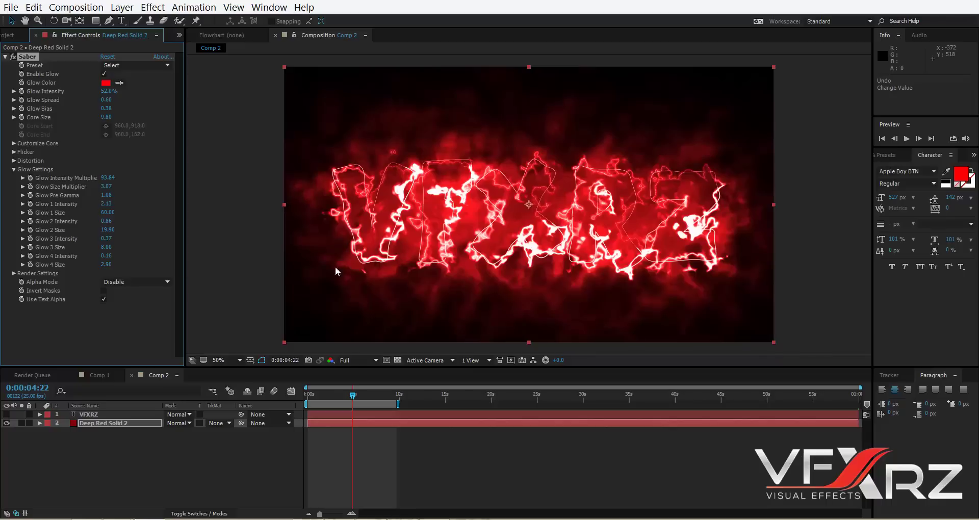
{"action": "left_click_drag", "start_coordinate": [106, 204], "coordinate": [119, 204]}
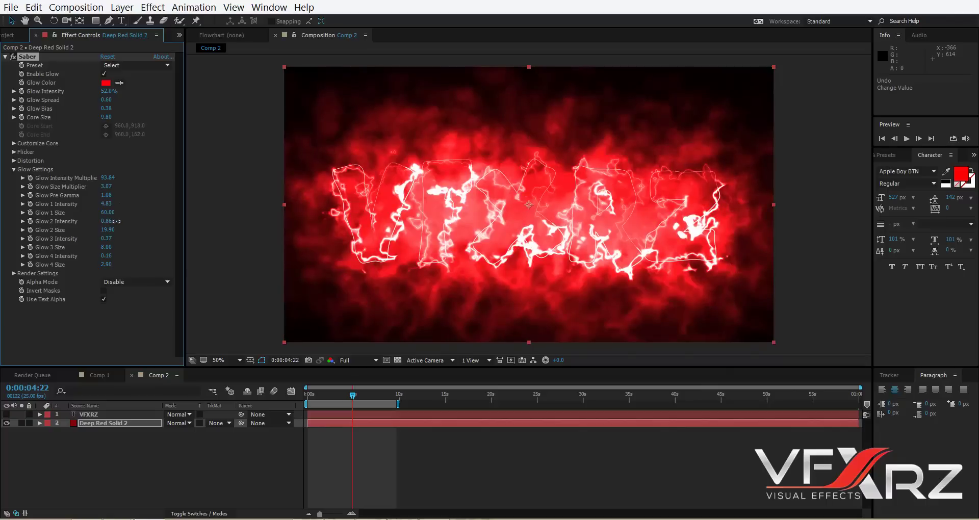
{"action": "left_click_drag", "start_coordinate": [116, 221], "coordinate": [101, 221]}
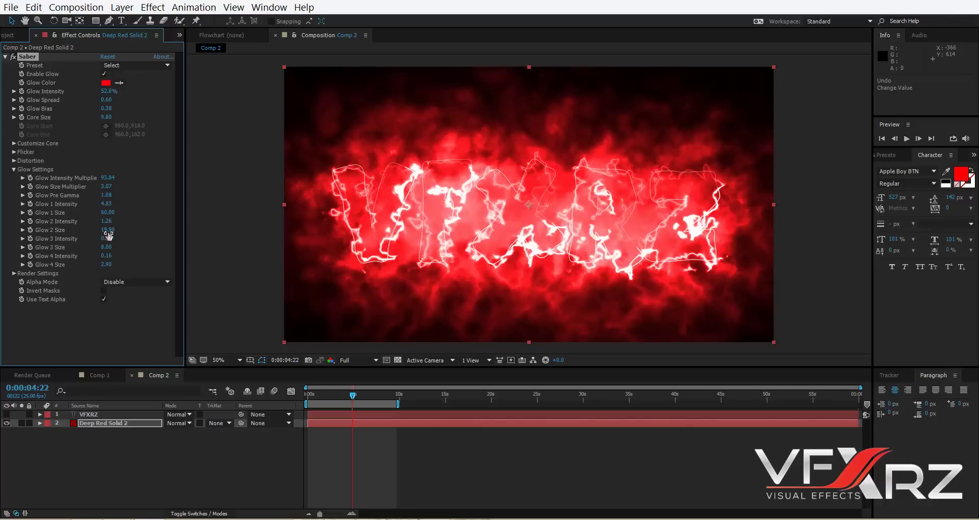
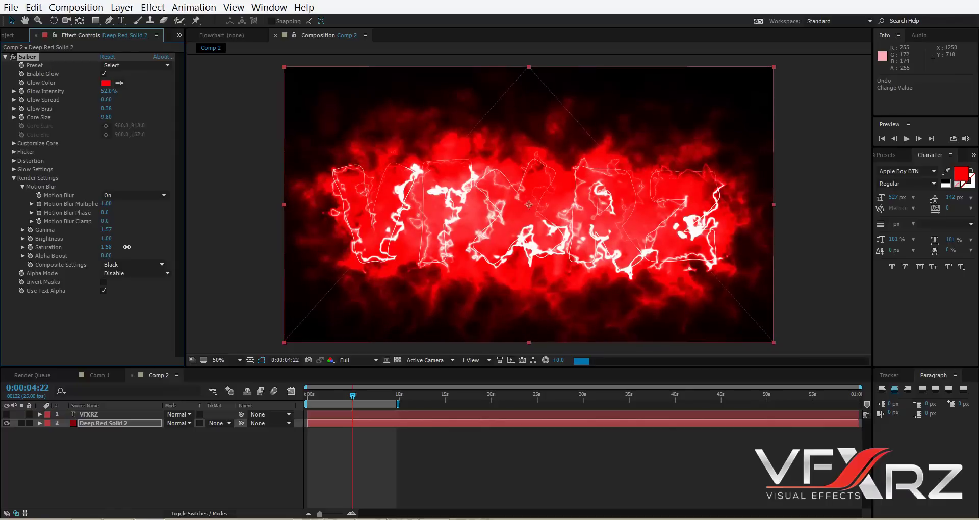
Set the render saturation to 1.52, and test the Transparent and Add composite settings before returning to Black
{"action": "left_click_drag", "start_coordinate": [127, 247], "coordinate": [129, 250]}
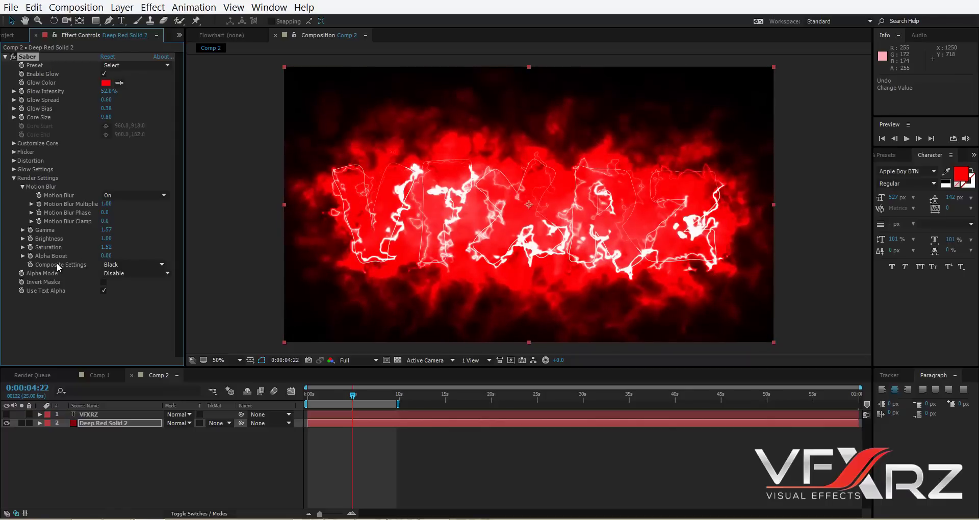
{"action": "left_click", "coordinate": [122, 265]}
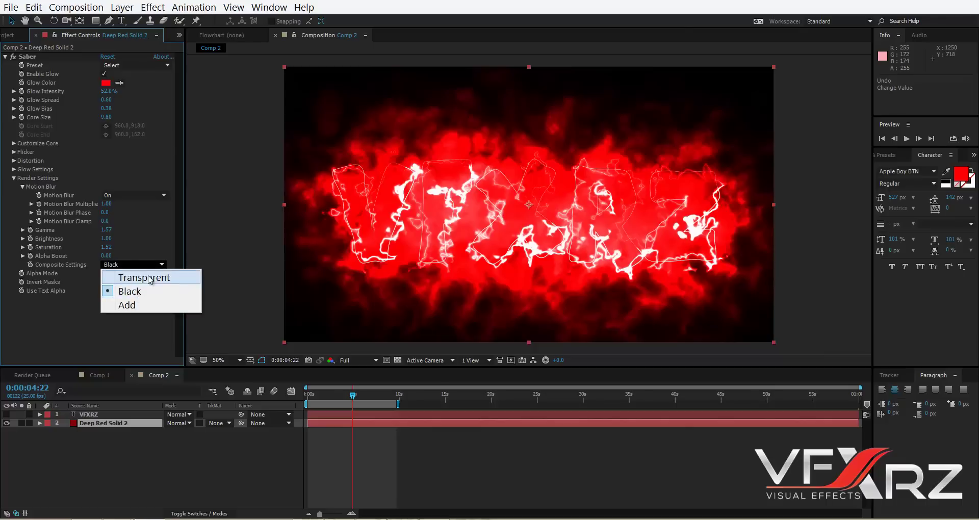
{"action": "left_click", "coordinate": [138, 277]}
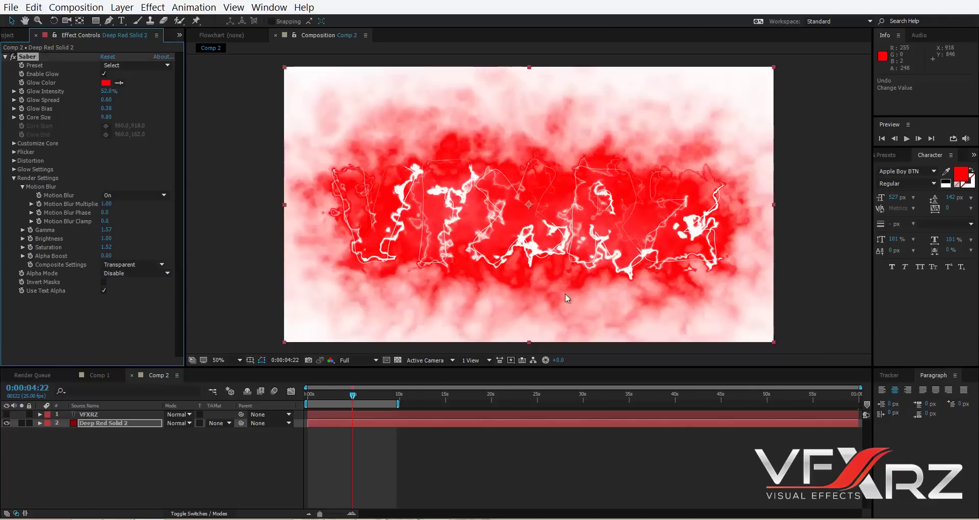
{"action": "left_click", "coordinate": [137, 264]}
{"action": "left_click", "coordinate": [179, 305]}
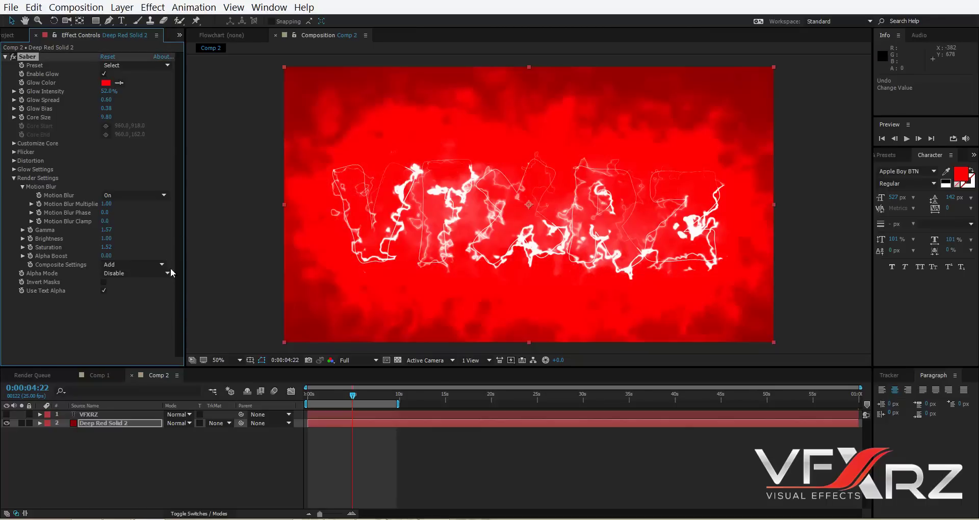
{"action": "left_click", "coordinate": [153, 265]}
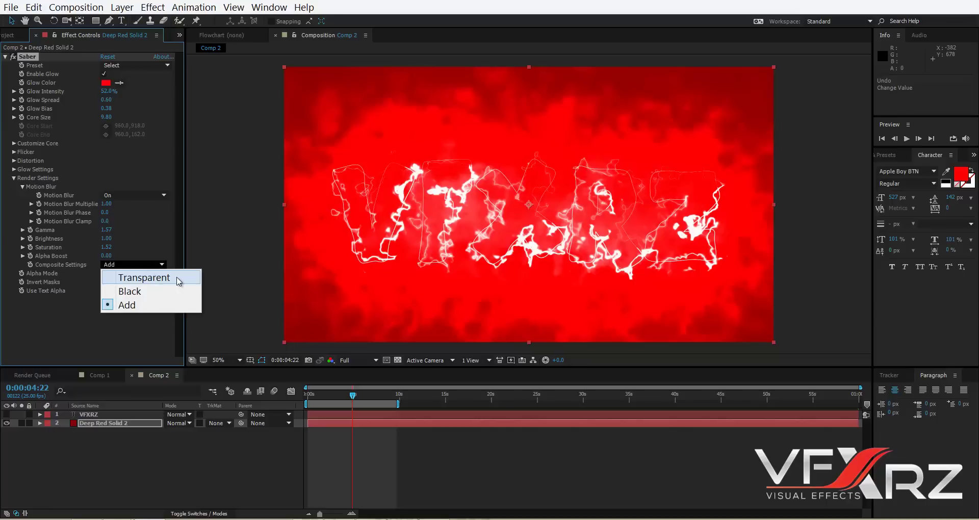
{"action": "left_click", "coordinate": [166, 291]}
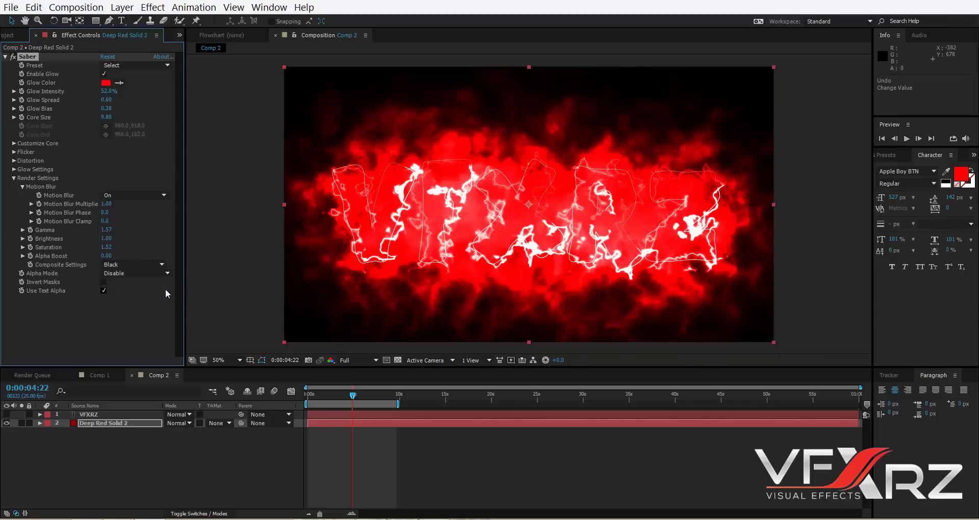
Set the alpha mode to Mask Glow and preview the animation from the first frame
{"action": "left_click", "coordinate": [126, 275]}
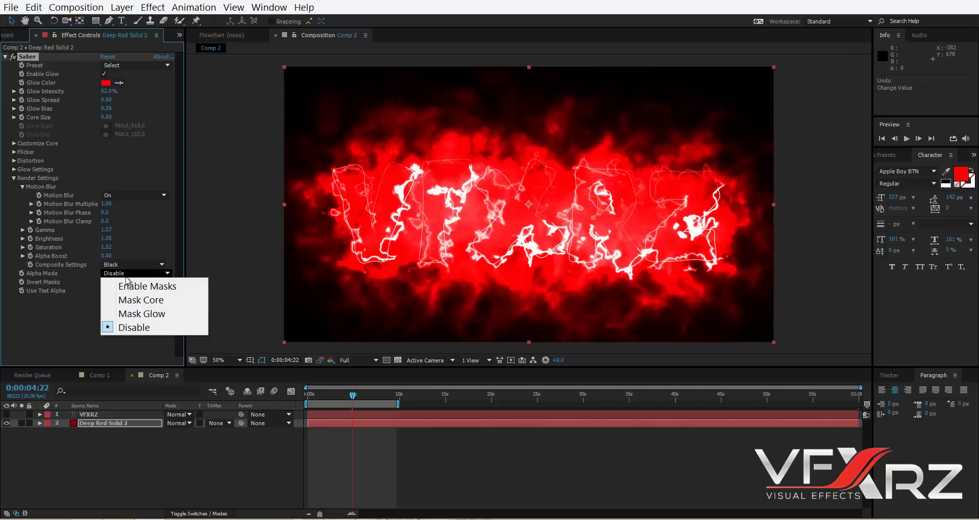
{"action": "left_click", "coordinate": [131, 314]}
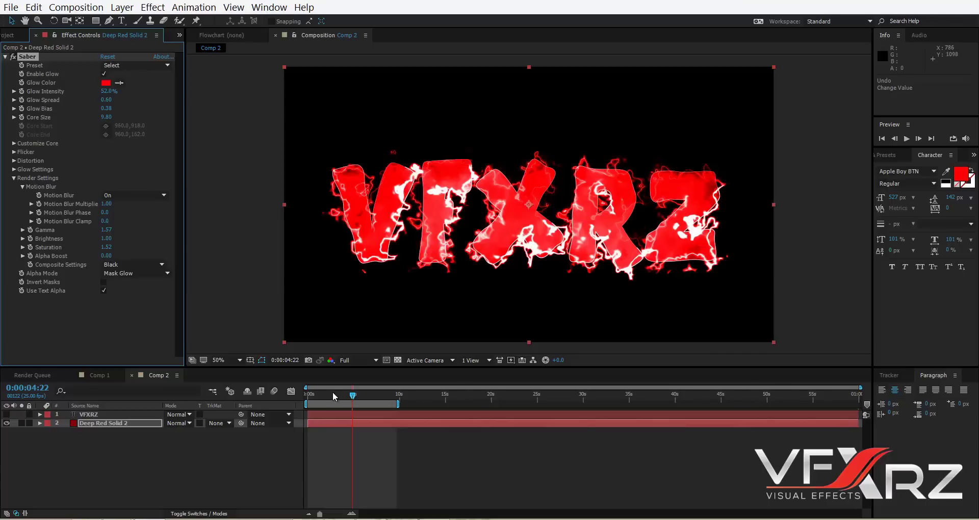
{"action": "left_click_drag", "start_coordinate": [333, 395], "coordinate": [307, 396]}
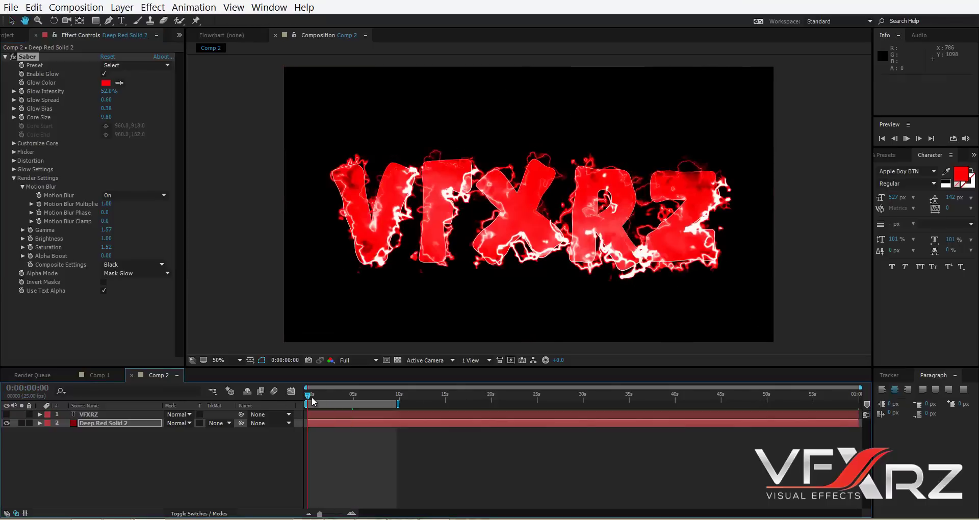
{"action": "key", "text": "space"}
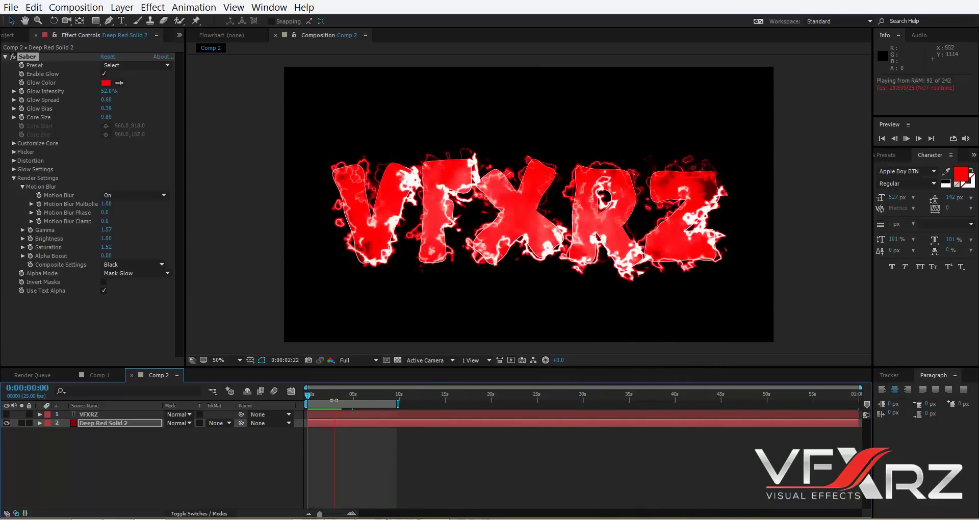
{"action": "left_click", "coordinate": [327, 395]}
{"action": "left_click_drag", "start_coordinate": [327, 396], "coordinate": [327, 396]}
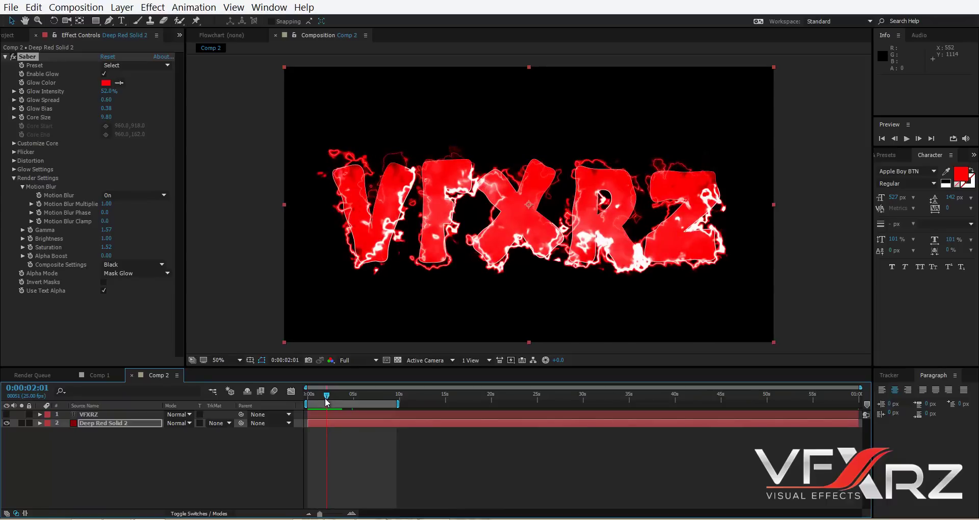
Try the Burning preset on the text, and reset the Saber effect to its default settings
{"action": "left_click", "coordinate": [118, 66]}
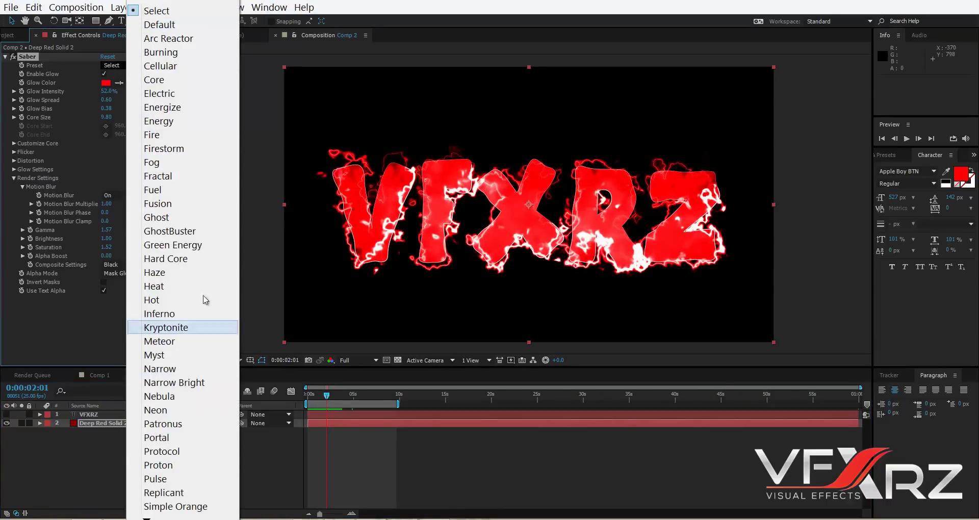
{"action": "left_click", "coordinate": [176, 56]}
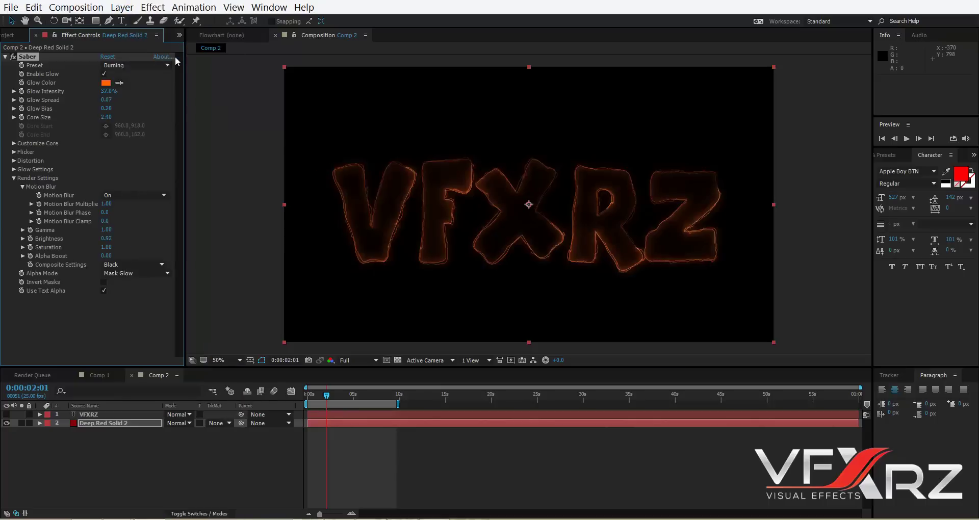
{"action": "left_click", "coordinate": [105, 58]}
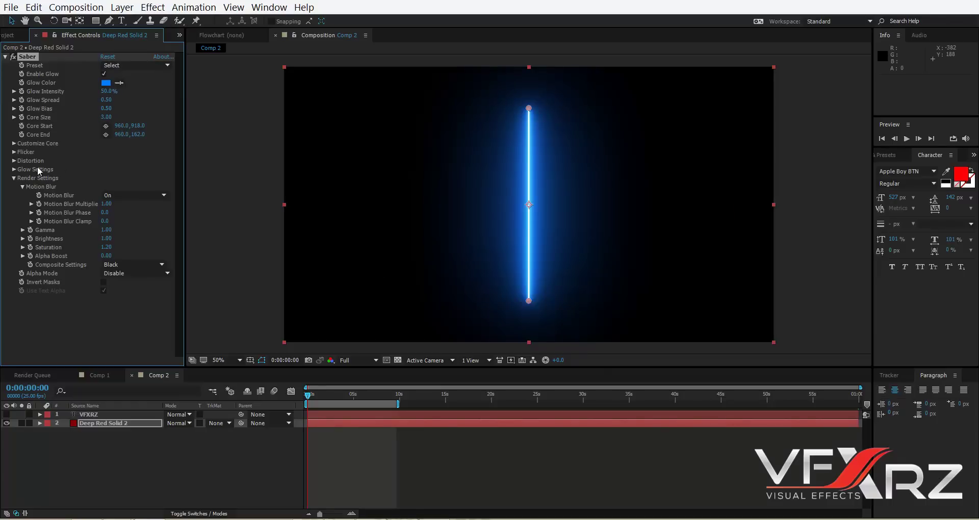
Set the Saber core type to Text Layer and choose the VFXRZ layer as its source
{"action": "left_click", "coordinate": [14, 161]}
{"action": "left_click", "coordinate": [22, 178]}
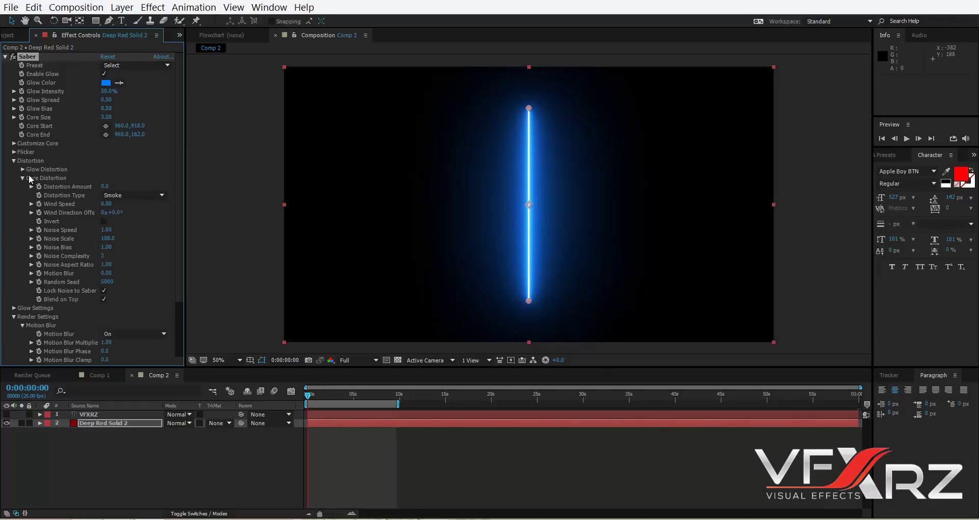
{"action": "left_click", "coordinate": [14, 143]}
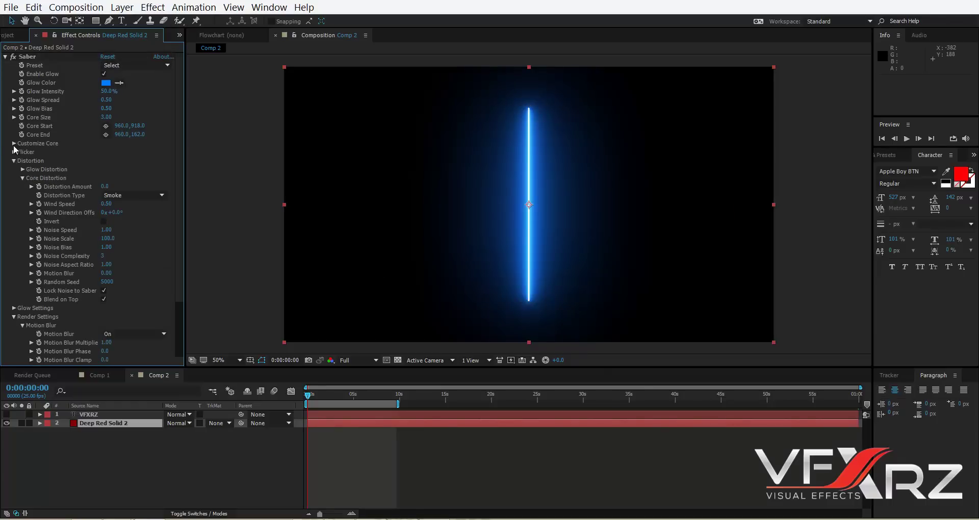
{"action": "left_click", "coordinate": [122, 153]}
{"action": "left_click", "coordinate": [143, 188]}
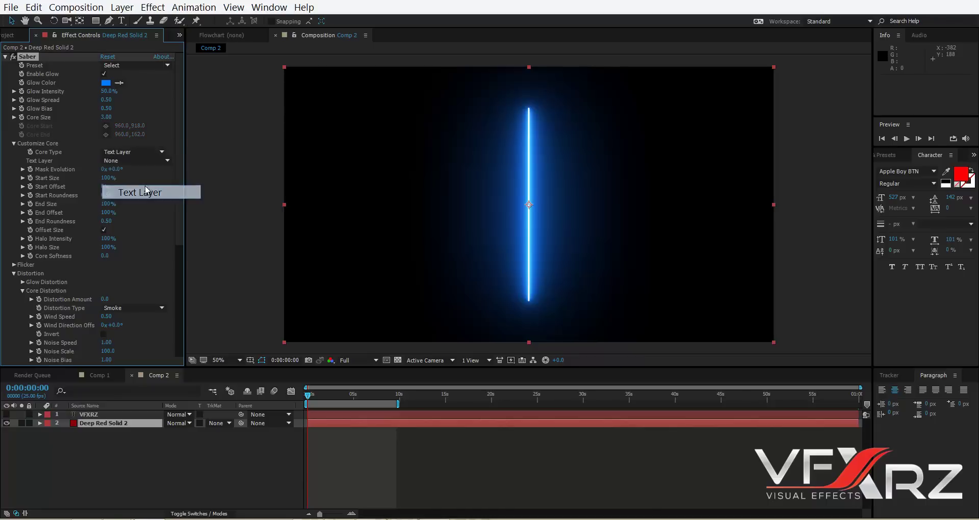
{"action": "left_click", "coordinate": [135, 160]}
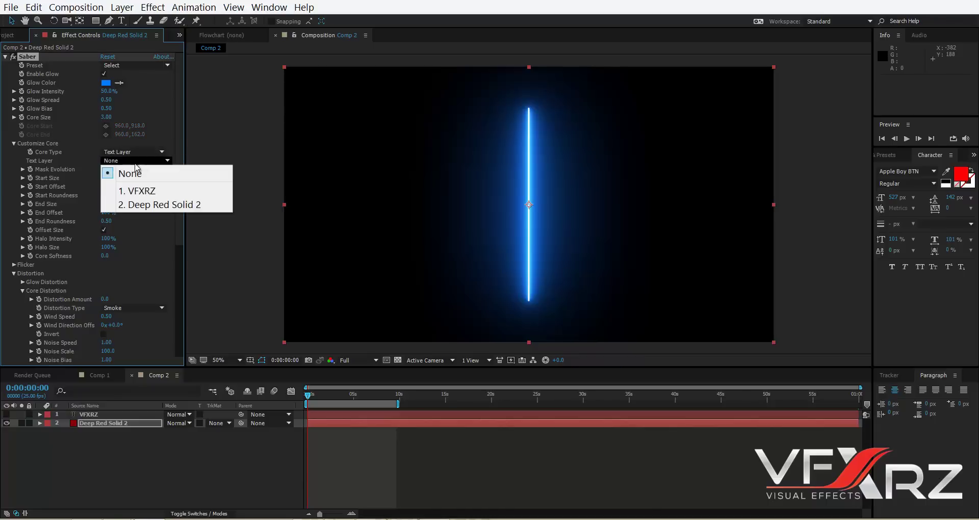
{"action": "left_click", "coordinate": [148, 192]}
Try the Fire preset on the VFXRZ text and check it at frames further along the timeline
{"action": "left_click", "coordinate": [129, 67]}
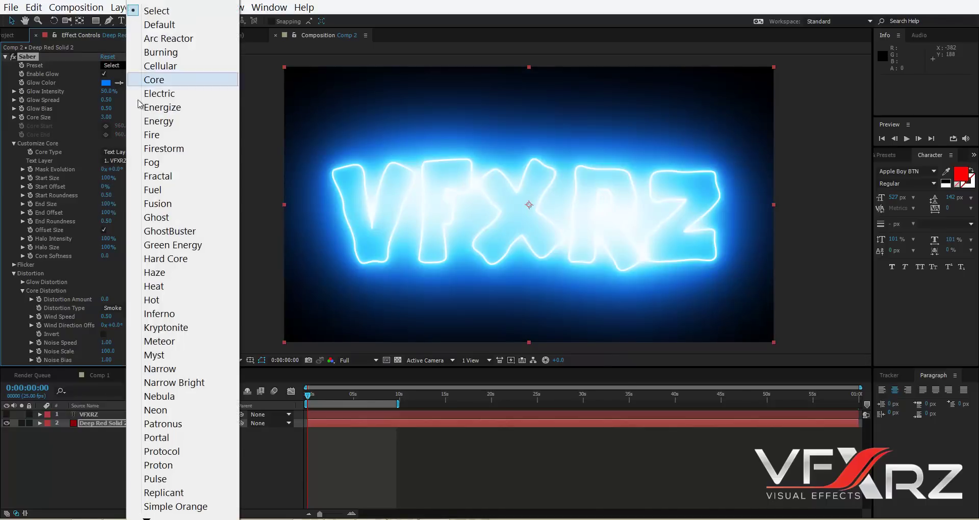
{"action": "left_click", "coordinate": [163, 134]}
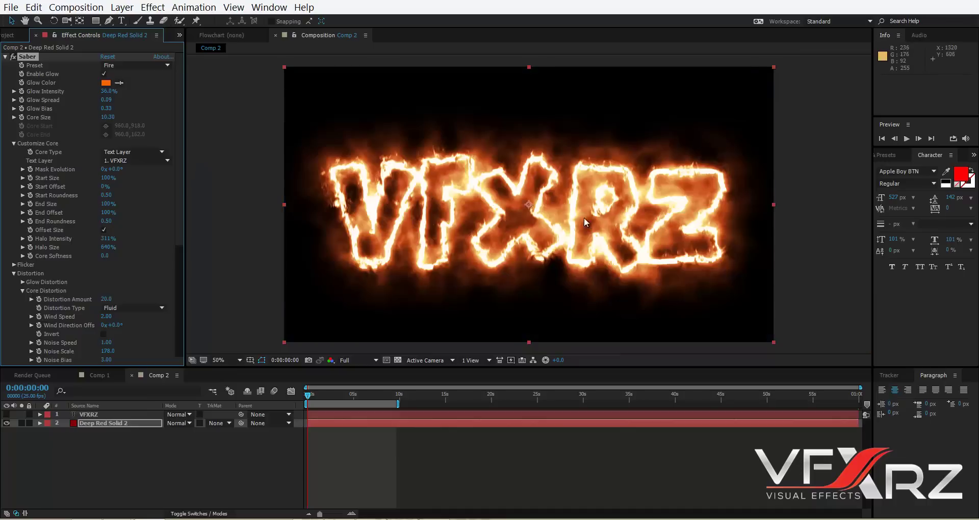
{"action": "left_click", "coordinate": [319, 393]}
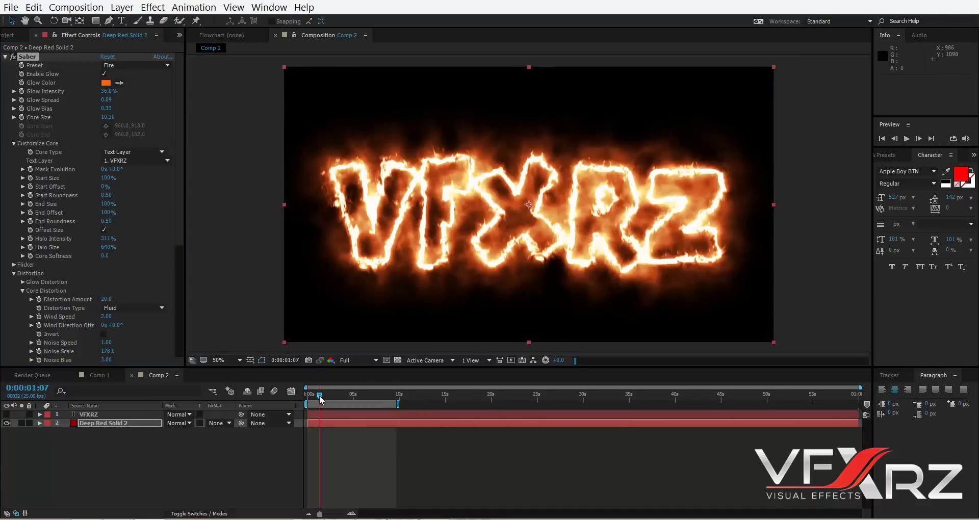
{"action": "left_click", "coordinate": [345, 394]}
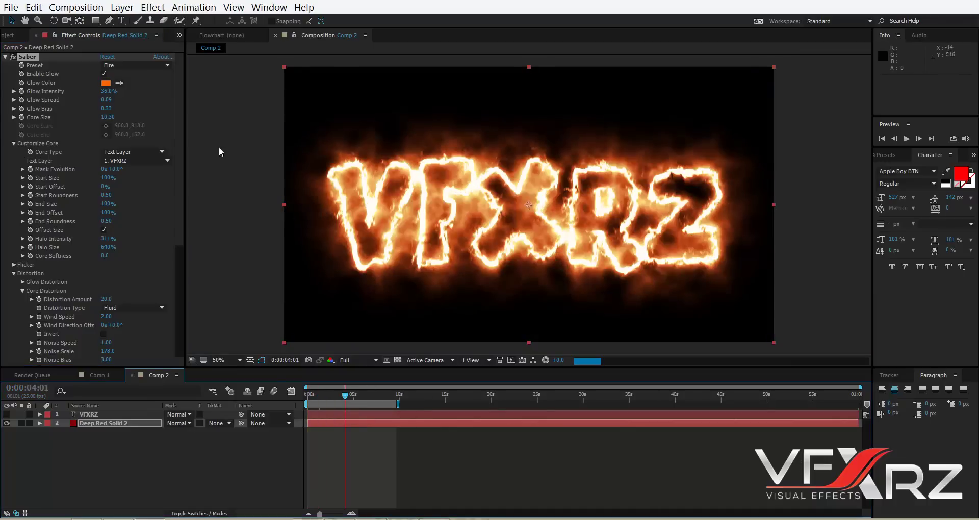
Try the Fractal, Ghost, Haze and Hot presets one after another on the text
{"action": "left_click", "coordinate": [127, 68]}
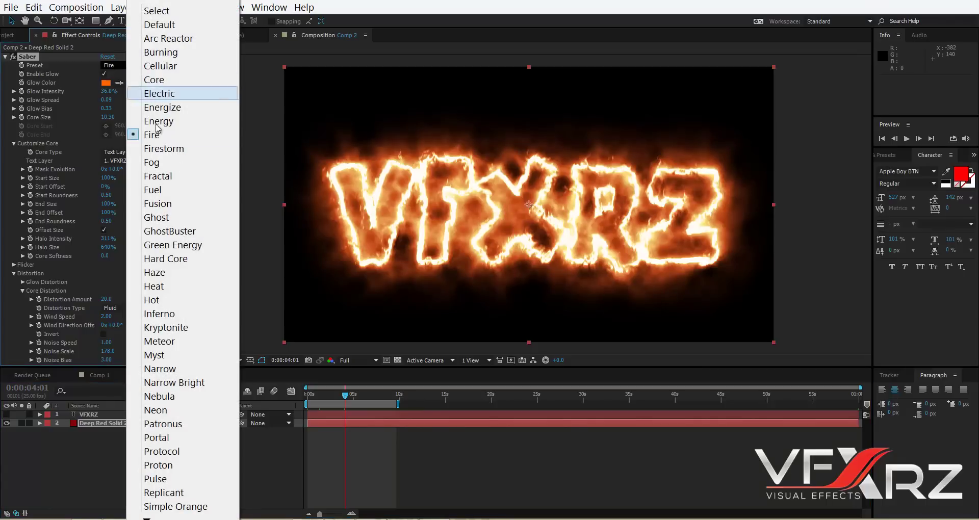
{"action": "left_click", "coordinate": [188, 172]}
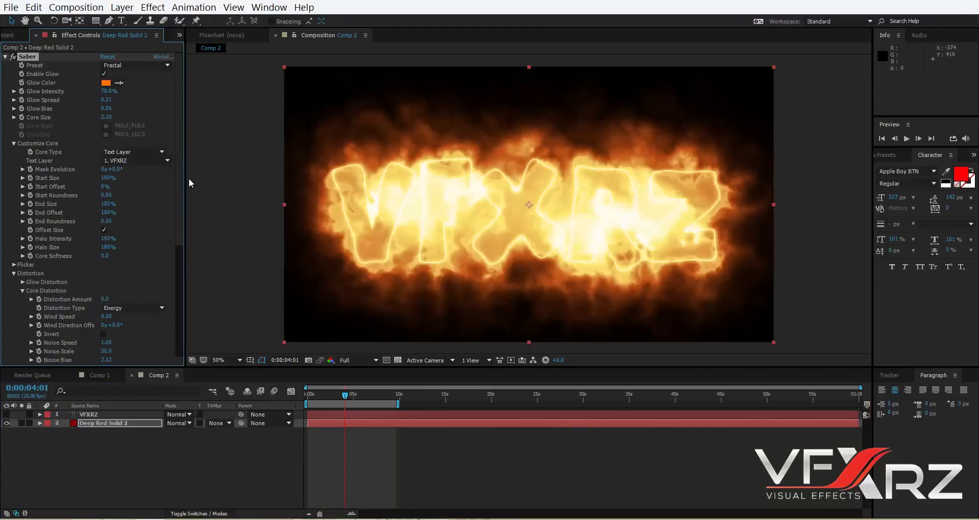
{"action": "left_click", "coordinate": [133, 65]}
{"action": "left_click", "coordinate": [212, 218]}
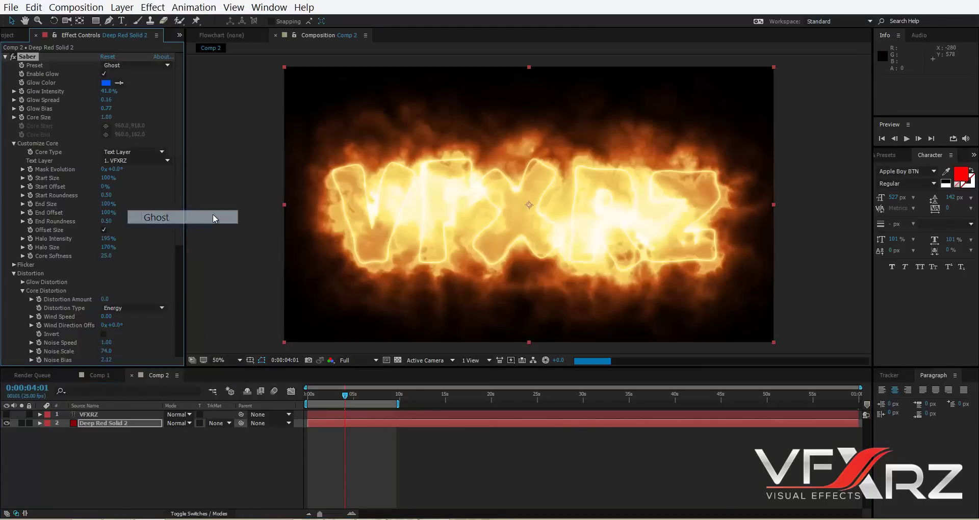
{"action": "left_click", "coordinate": [136, 66]}
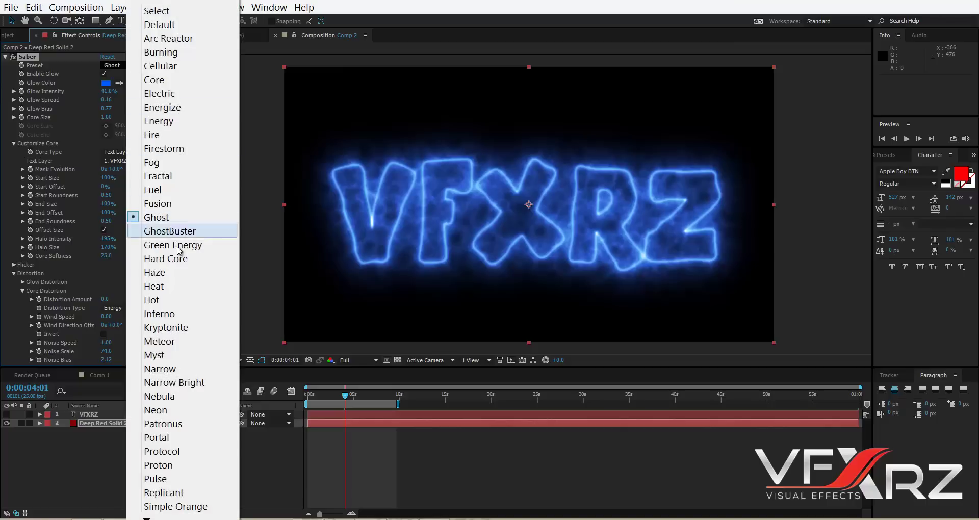
{"action": "left_click", "coordinate": [180, 271]}
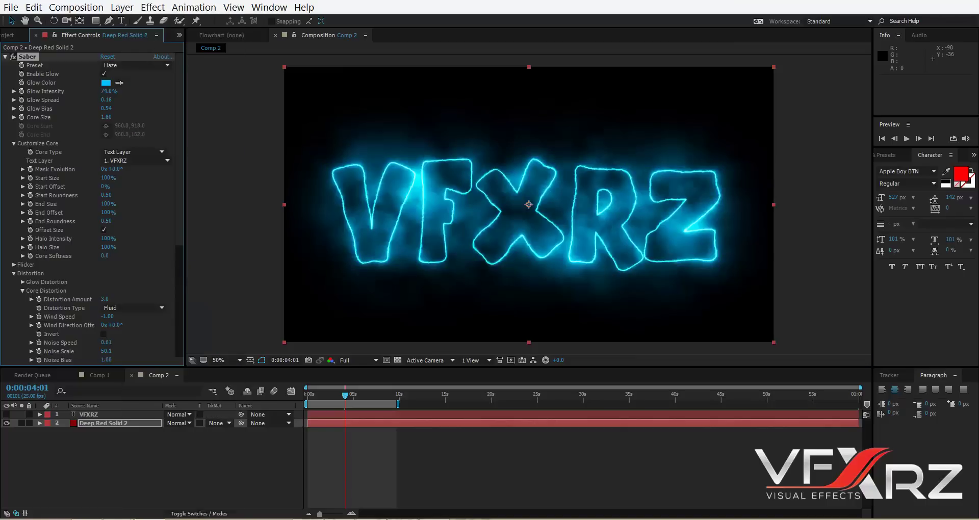
{"action": "left_click", "coordinate": [153, 67]}
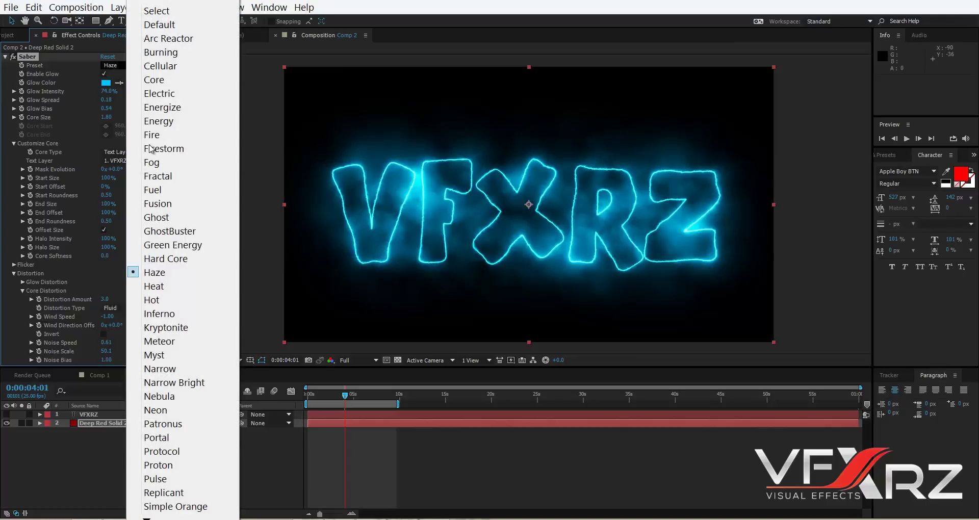
{"action": "left_click", "coordinate": [173, 300]}
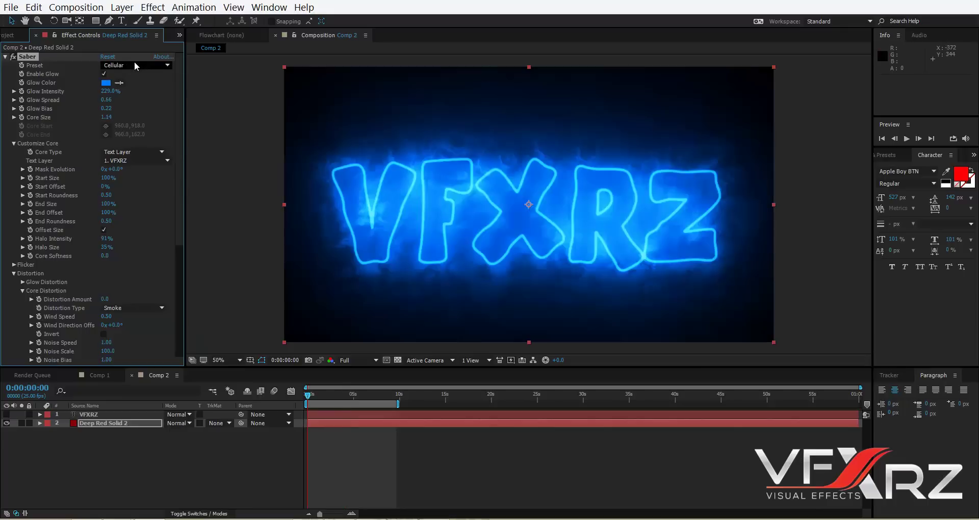
Apply the Portal preset, preview the animation from the first frame, and move the current time to 0:00:02:03
{"action": "left_click", "coordinate": [135, 65]}
{"action": "left_click", "coordinate": [173, 437]}
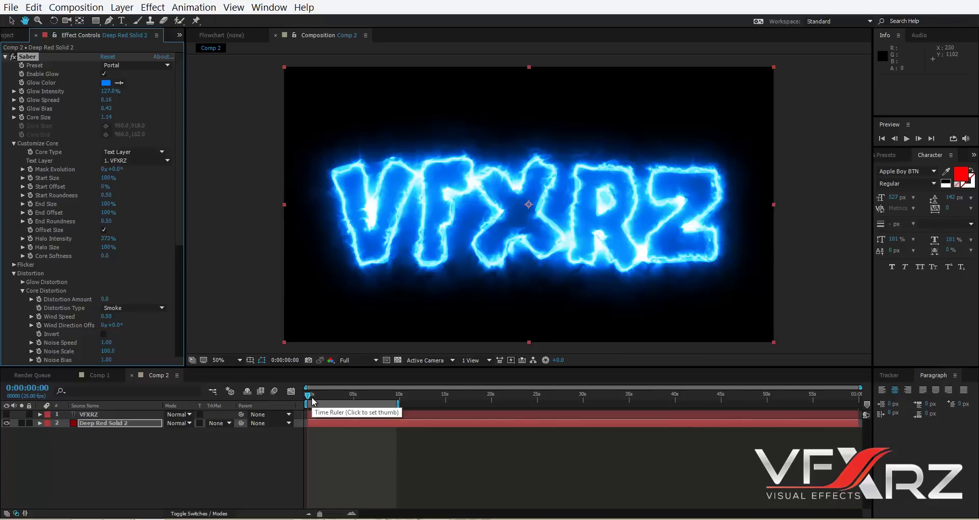
{"action": "key", "text": "space"}
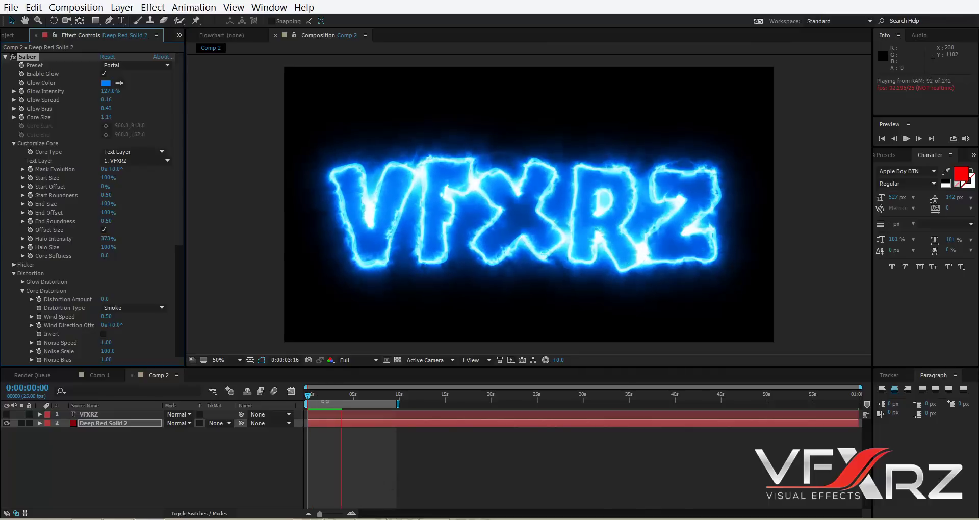
{"action": "left_click", "coordinate": [296, 395]}
{"action": "key", "text": "space"}
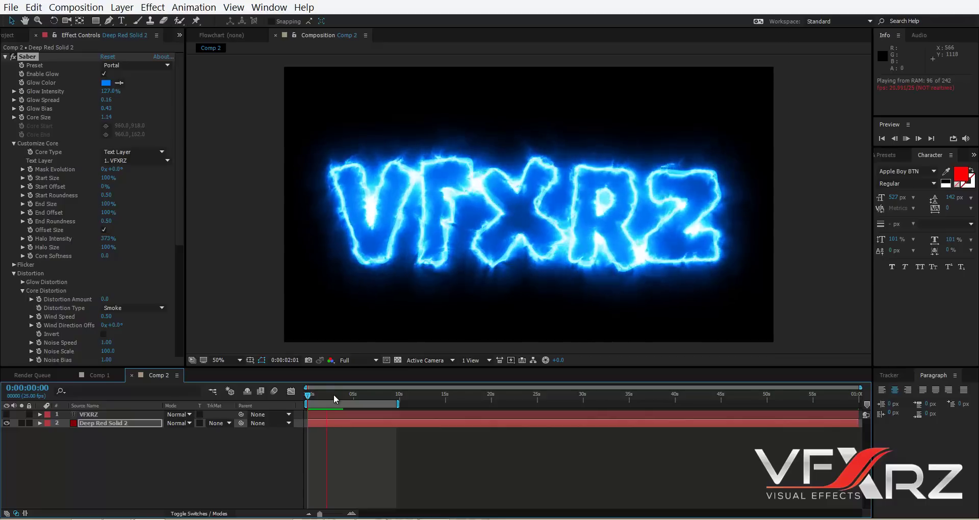
{"action": "left_click", "coordinate": [333, 394]}
{"action": "left_click", "coordinate": [327, 397]}
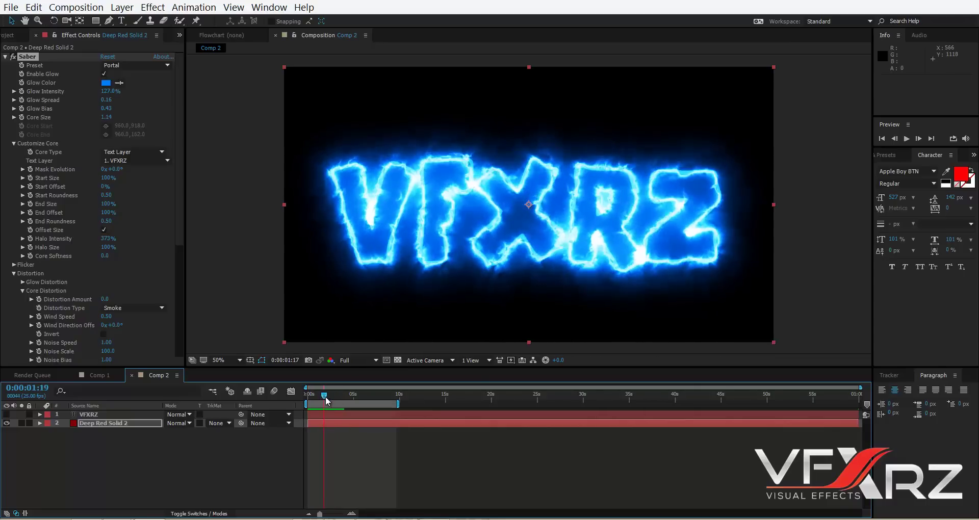
Change the Saber glow color to a fully saturated orange-red with a hue of 16°
{"action": "left_click", "coordinate": [106, 83]}
{"action": "left_click_drag", "start_coordinate": [825, 375], "coordinate": [824, 381]}
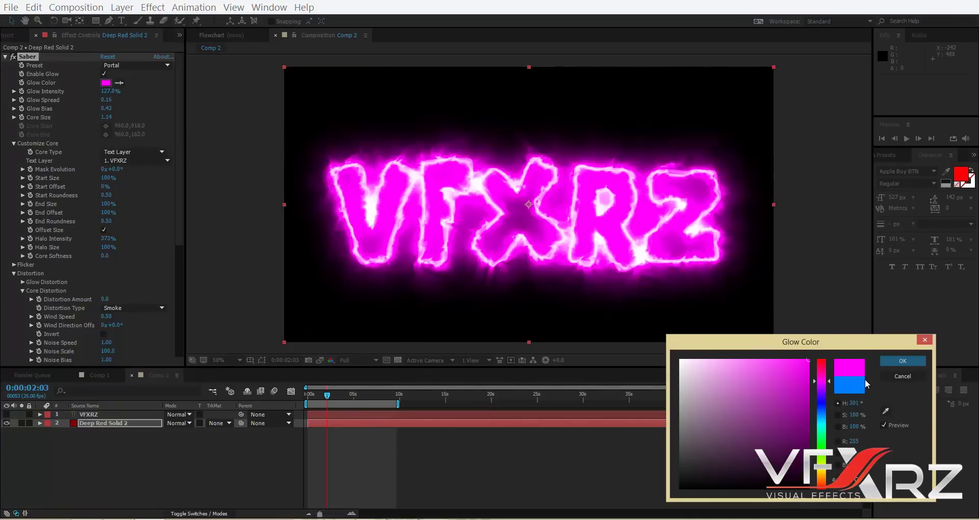
{"action": "left_click_drag", "start_coordinate": [822, 436], "coordinate": [833, 483]}
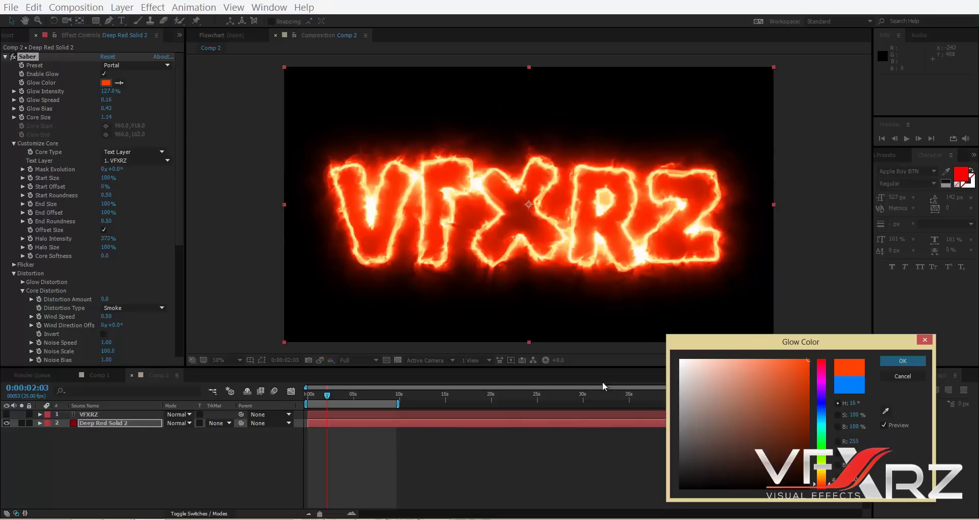
{"action": "left_click", "coordinate": [660, 256]}
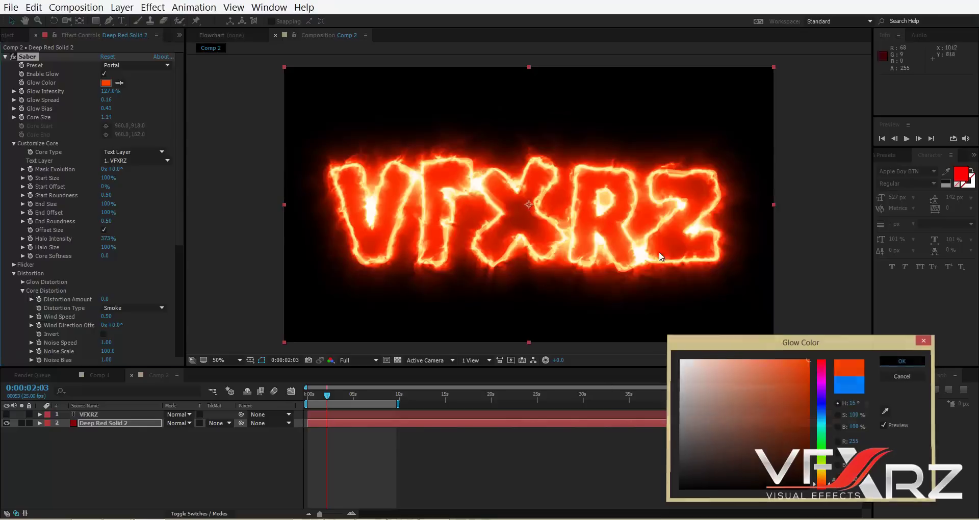
{"action": "key", "text": "Return"}
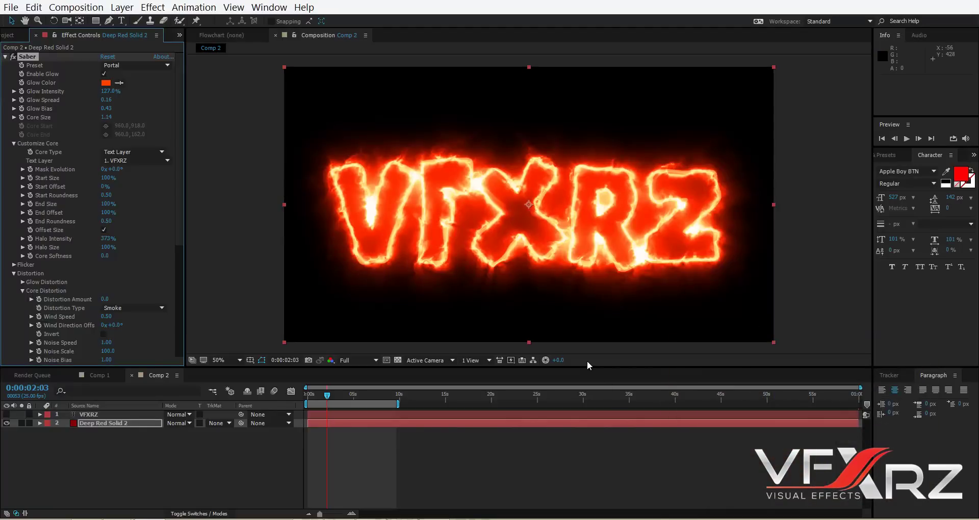